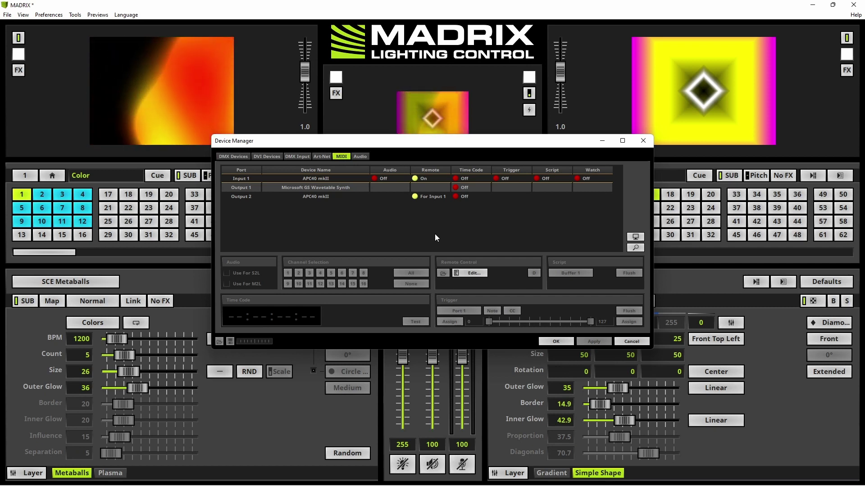
Open the MIDI Remote Editor for the APC40 mkII input and start a new empty configuration
left_click(434, 180)
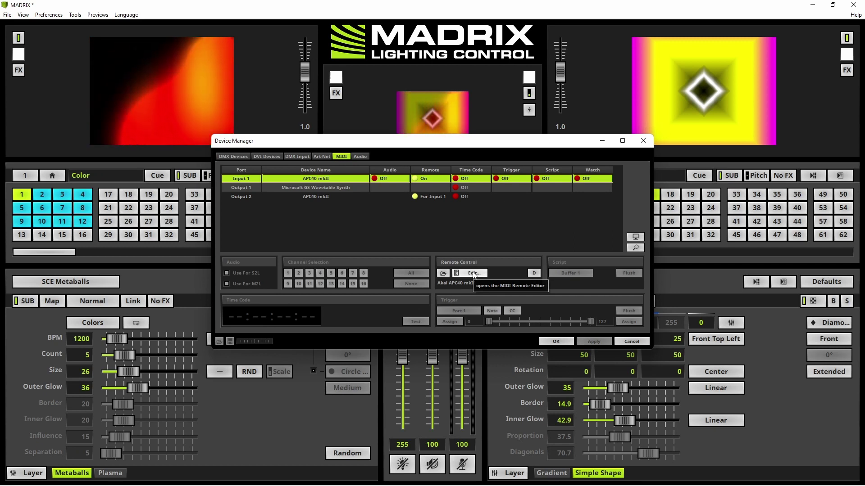
left_click(473, 274)
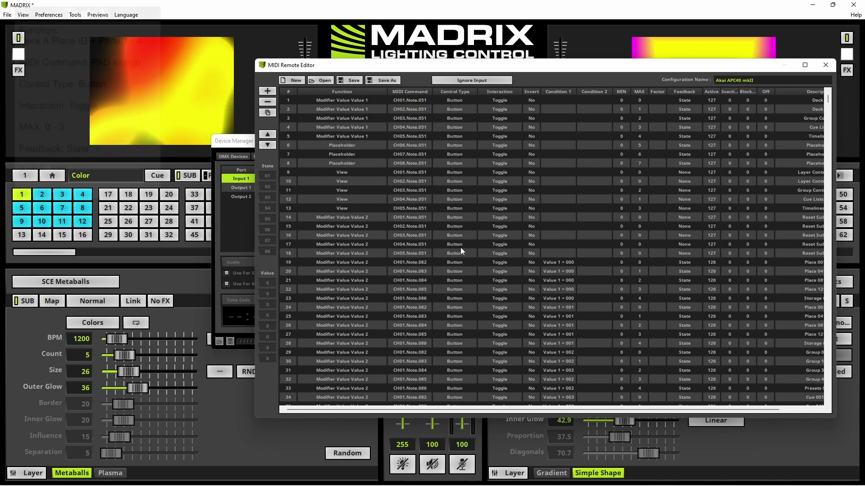
left_click(297, 80)
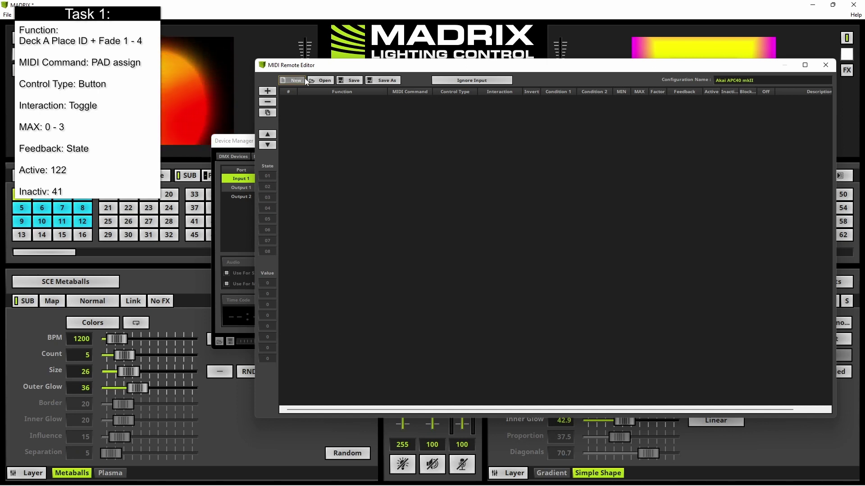
Add a Deck A Place ID + Fade entry to the empty MIDI remote configuration
left_click(267, 91)
mouse_move(278, 130)
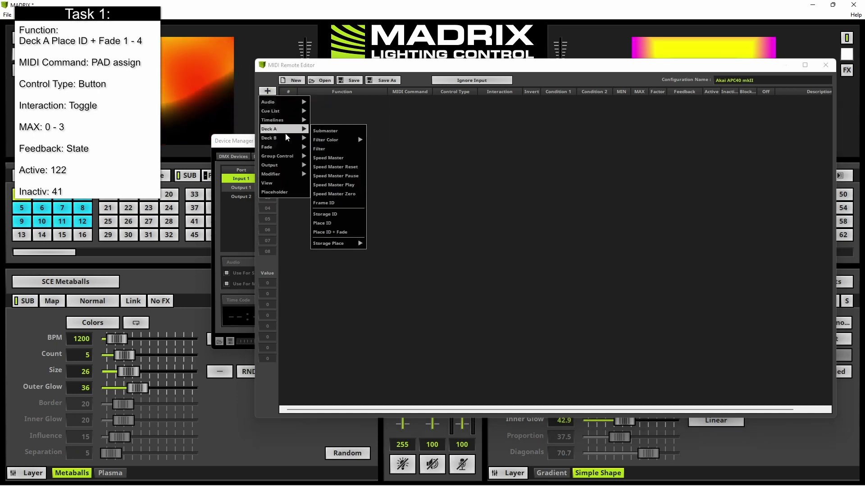
left_click(341, 233)
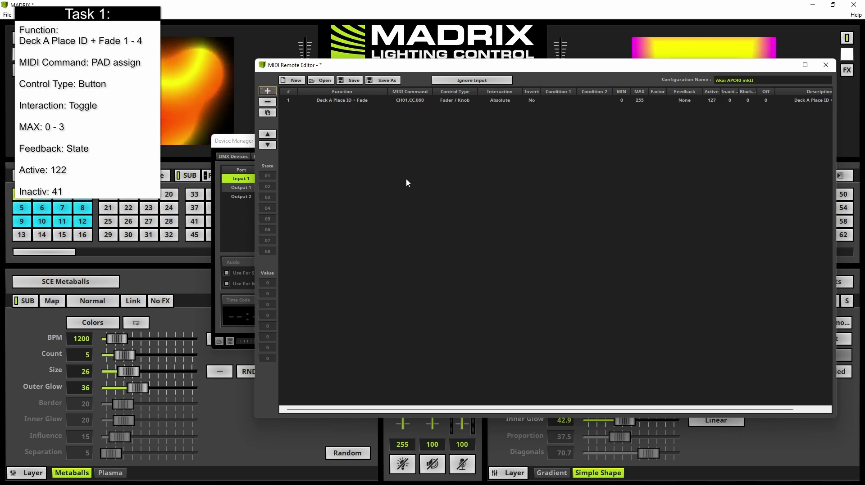
Set the input mode to Assign Extended Data and assign the controller pad CH01.Note.032 to the Deck A entry as a toggle button
left_click(479, 82)
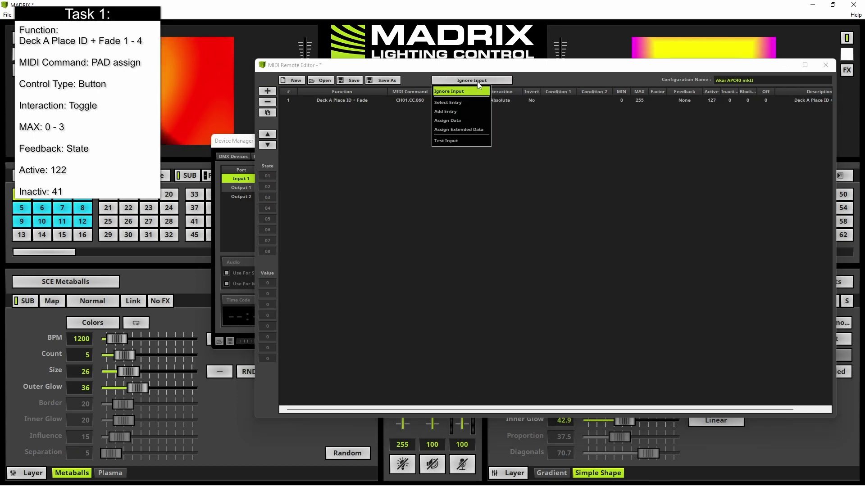
left_click(459, 130)
left_click(456, 101)
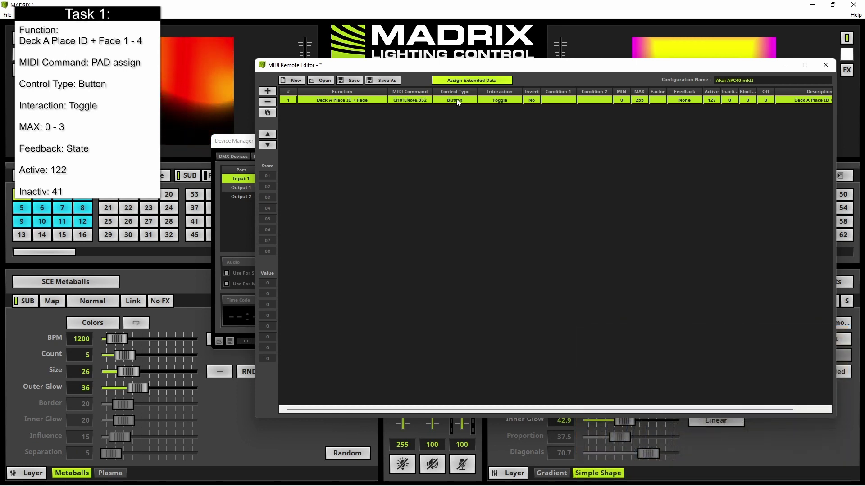
Set the first Deck A entry's MAX value to 0 and its feedback to State
double_click(639, 102)
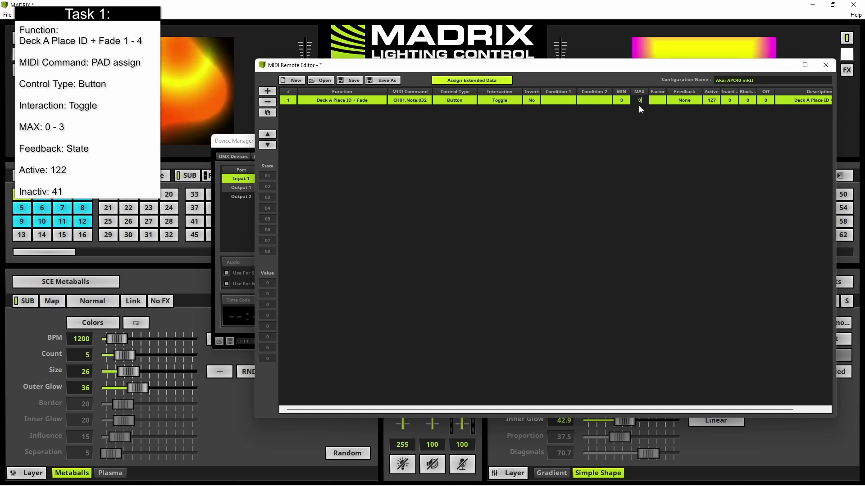
key("Return")
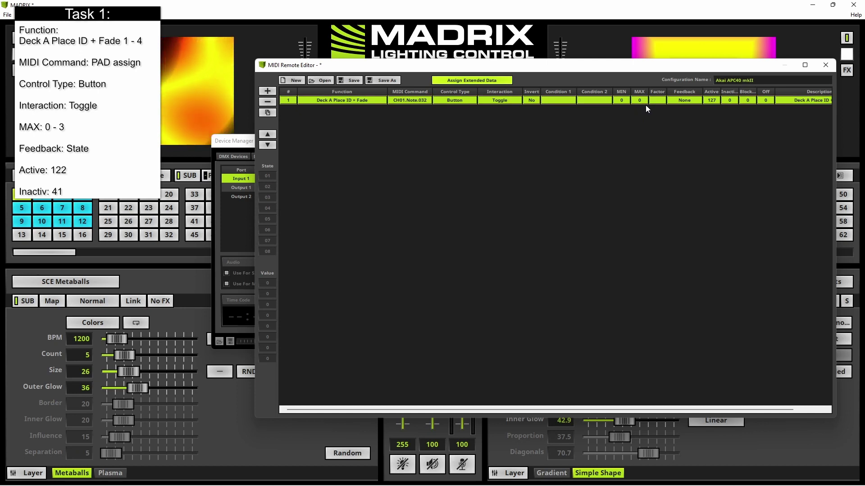
left_click(683, 104)
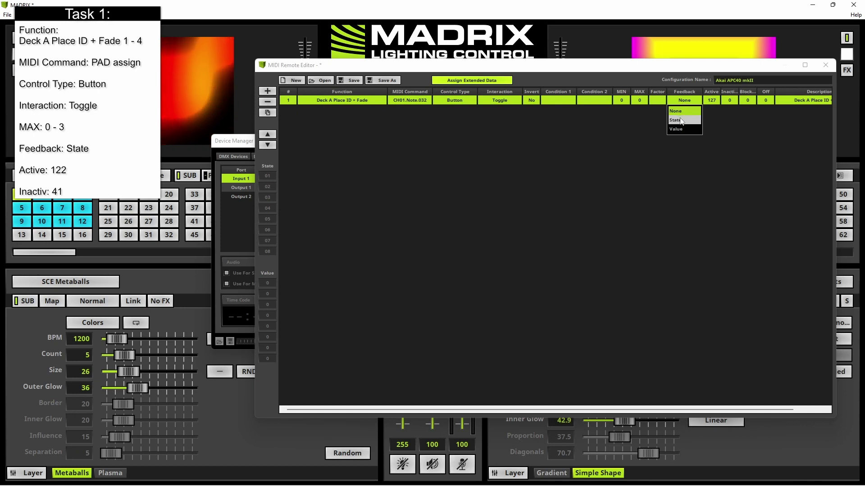
left_click(681, 121)
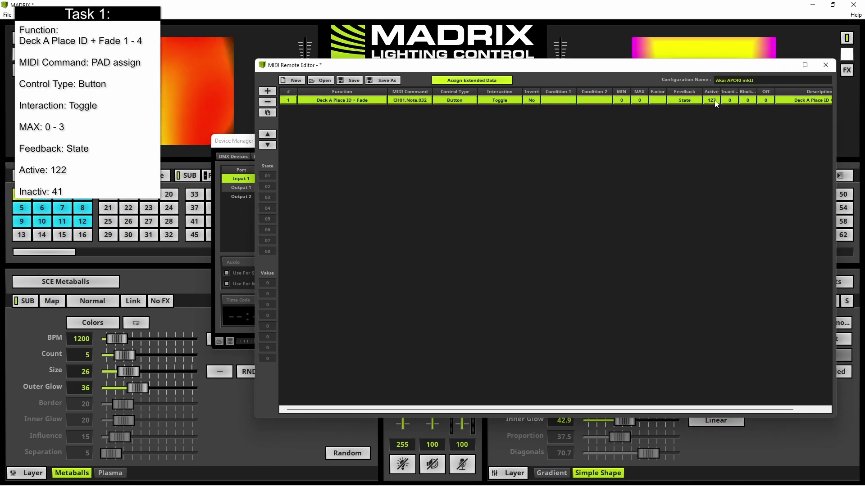
Set the first Deck A entry's feedback values to 122 for Active and 41 for Inactive
double_click(712, 101)
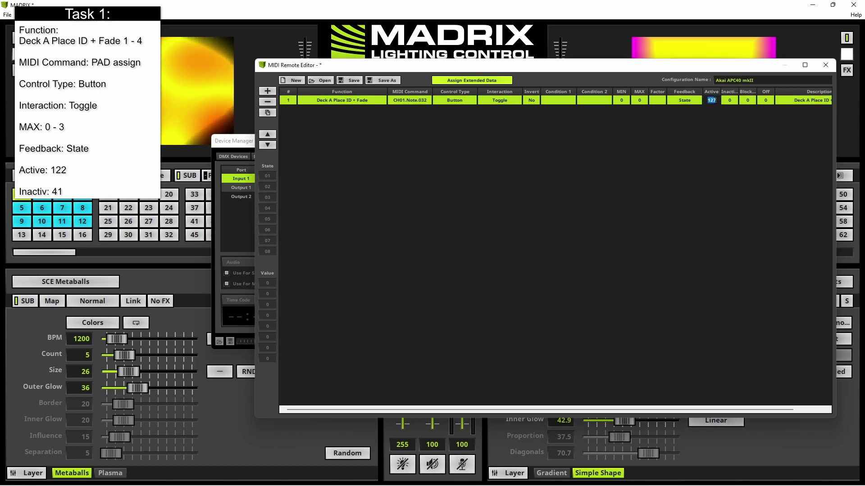
type("122")
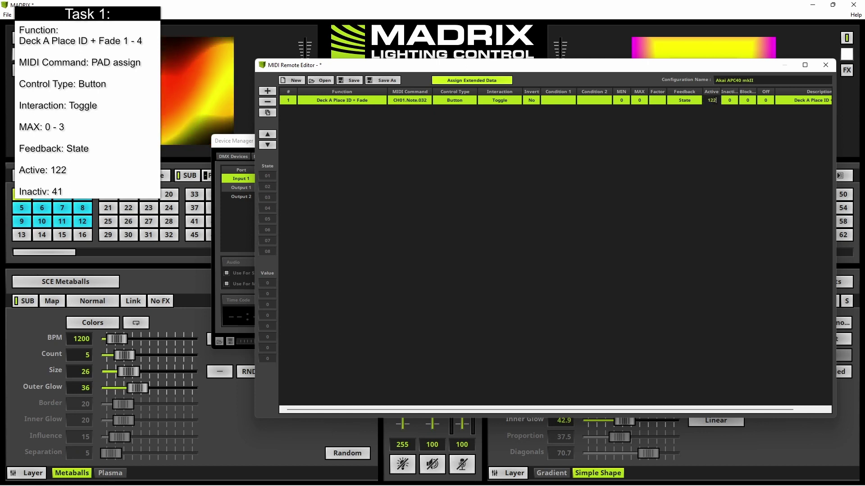
key("Return")
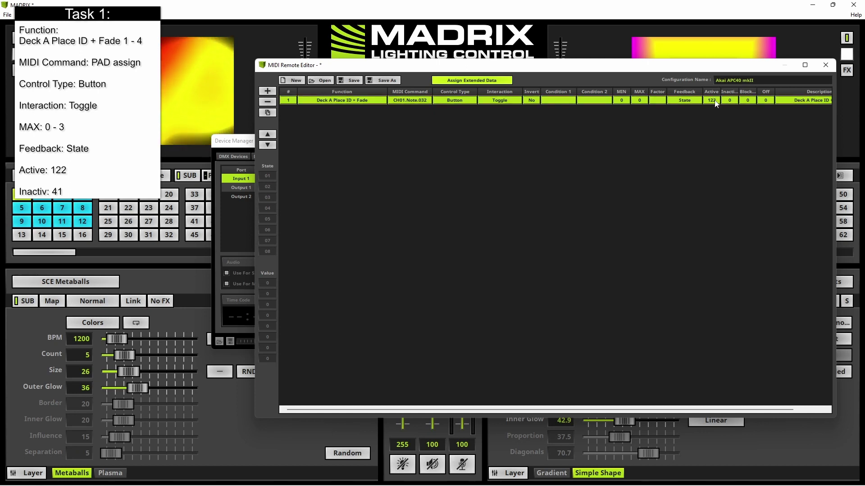
double_click(730, 102)
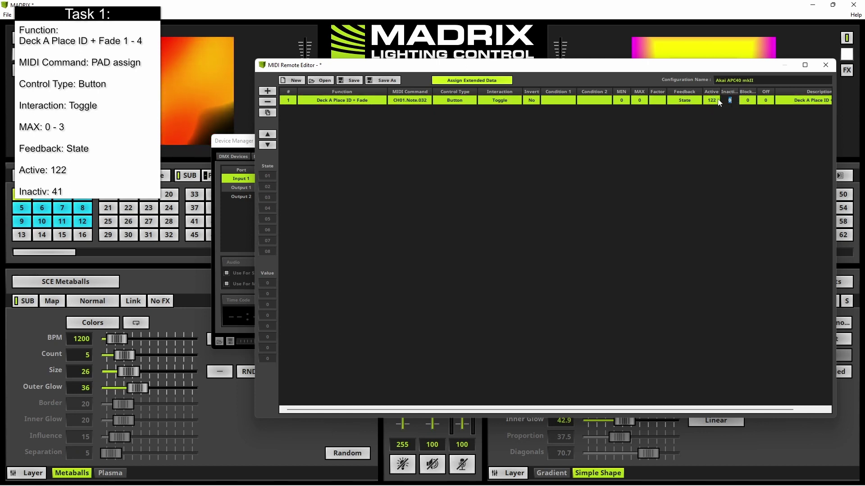
type("41")
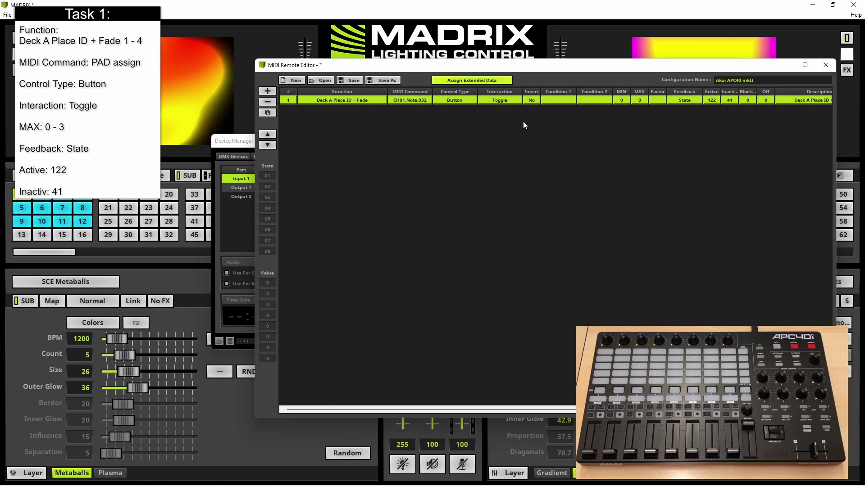
Duplicate the first Deck A entry, assign the copy to pad CH01.Note.033 and set its MAX value to 1
left_click(268, 112)
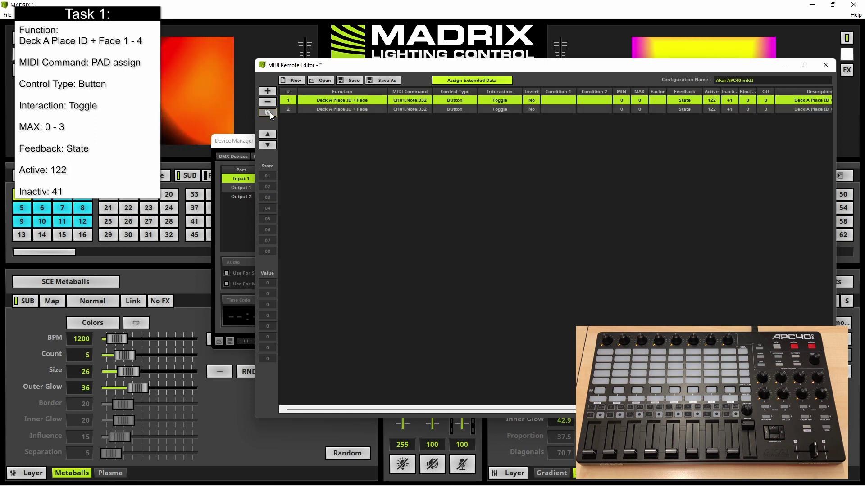
left_click(333, 109)
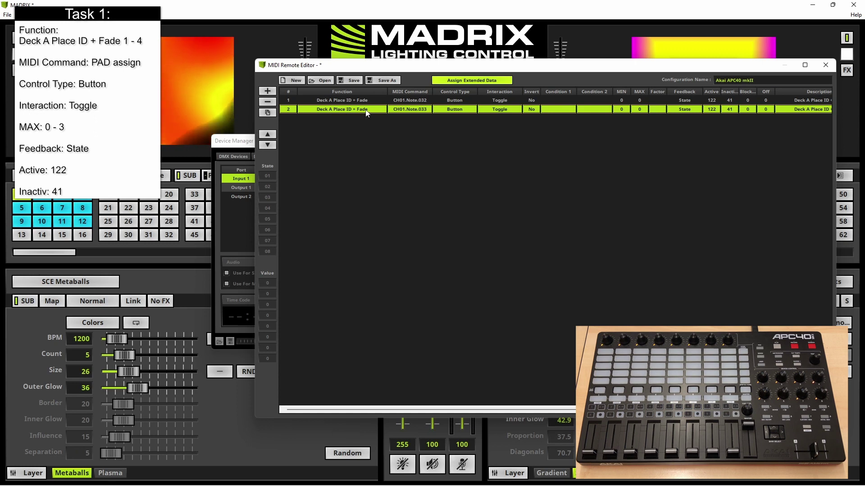
double_click(639, 109)
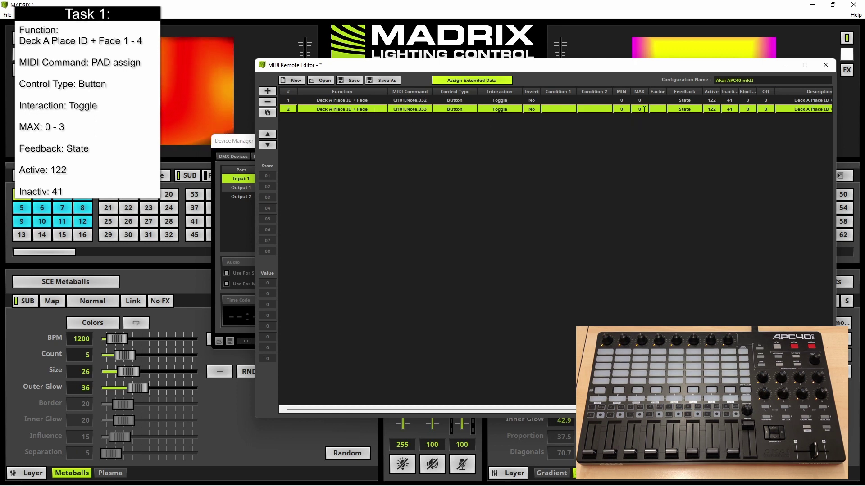
type("1")
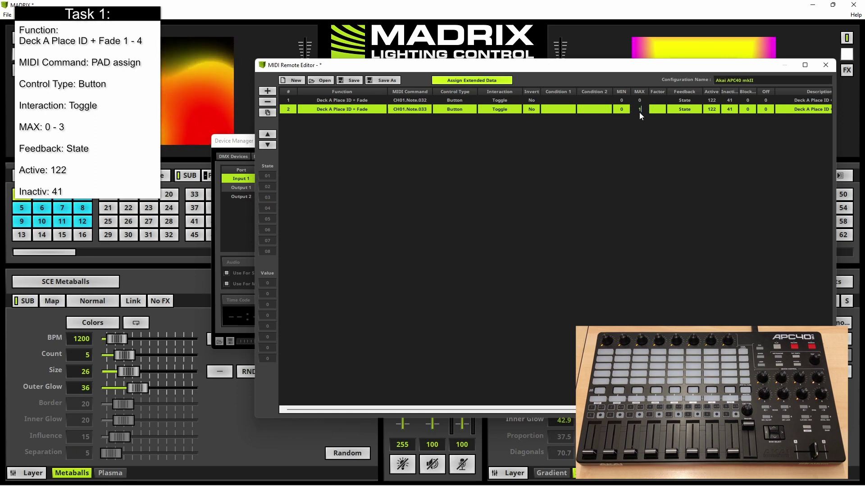
key("Return")
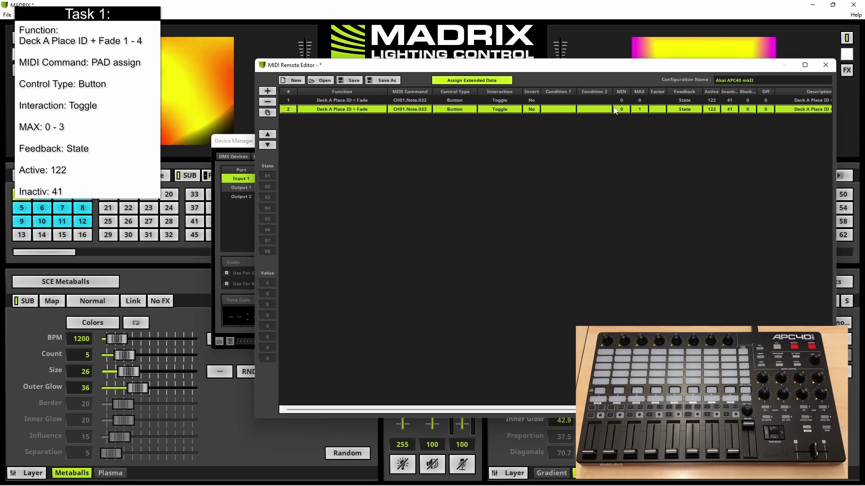
Duplicate the second Deck A entry, assign the copy to pad CH01.Note.034 and set its MAX value to 2
left_click(268, 113)
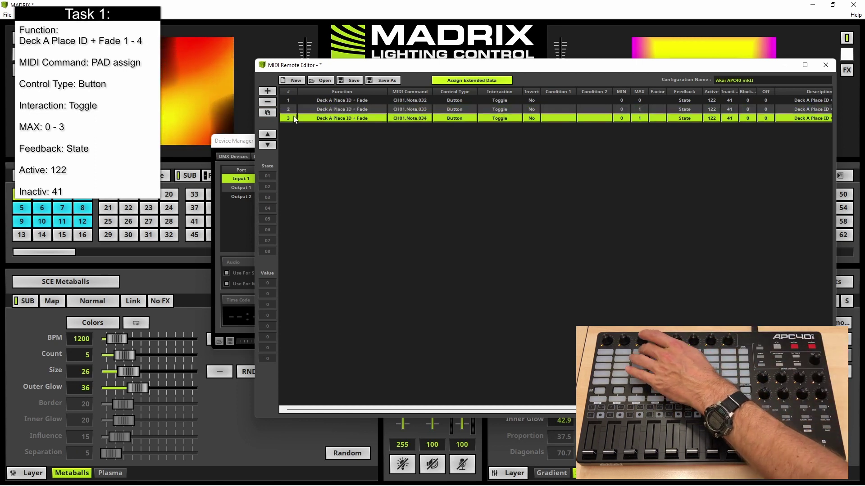
double_click(640, 118)
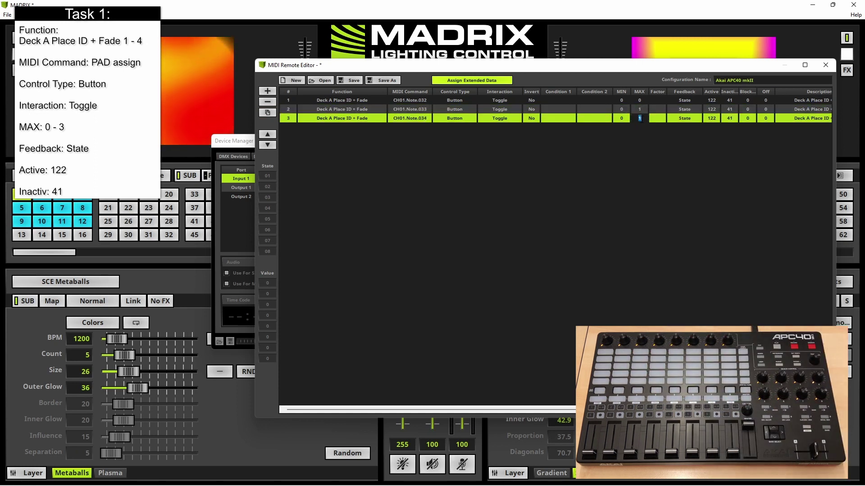
type("2")
key("Return")
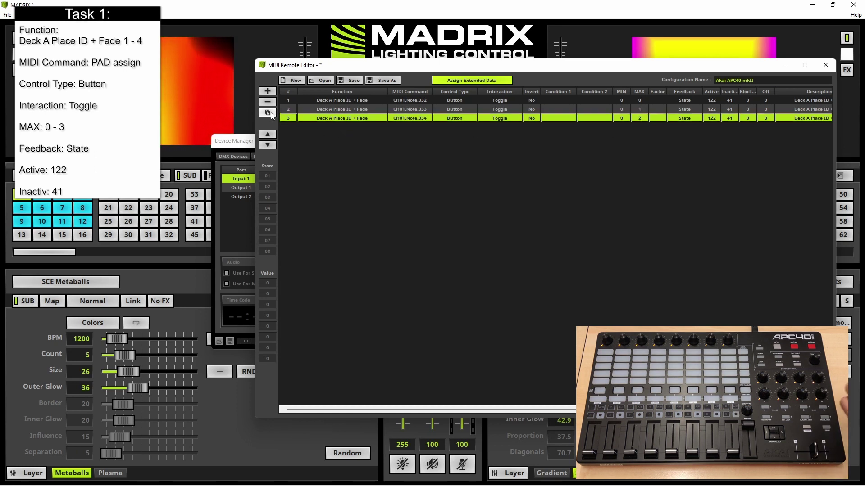
Duplicate the third Deck A entry, assign the copy to pad CH01.Note.035 and set its MAX value to 3
left_click(268, 112)
left_click(310, 128)
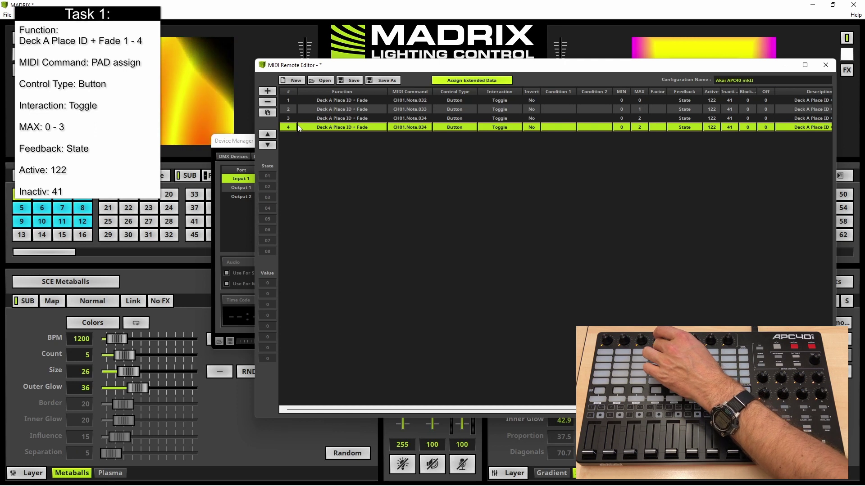
left_click(409, 128)
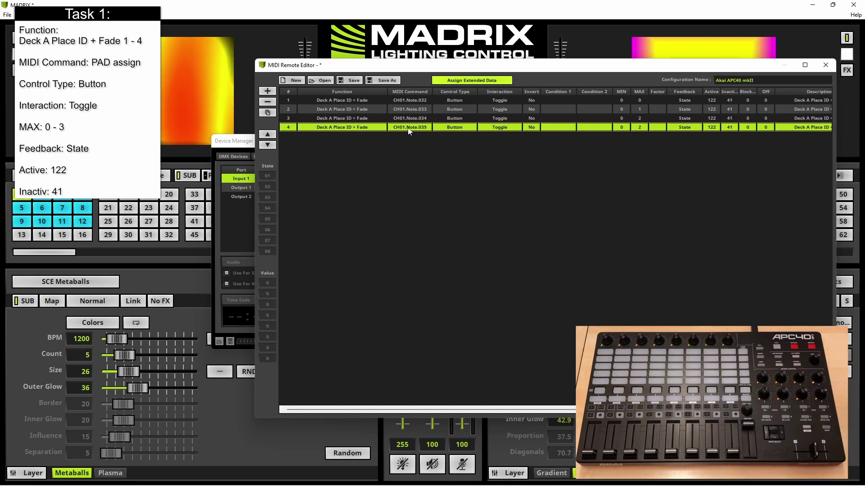
double_click(640, 129)
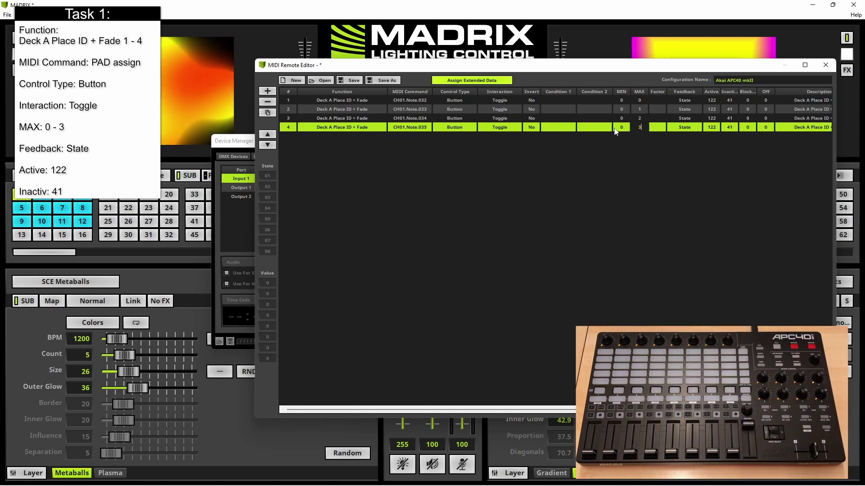
key("Return")
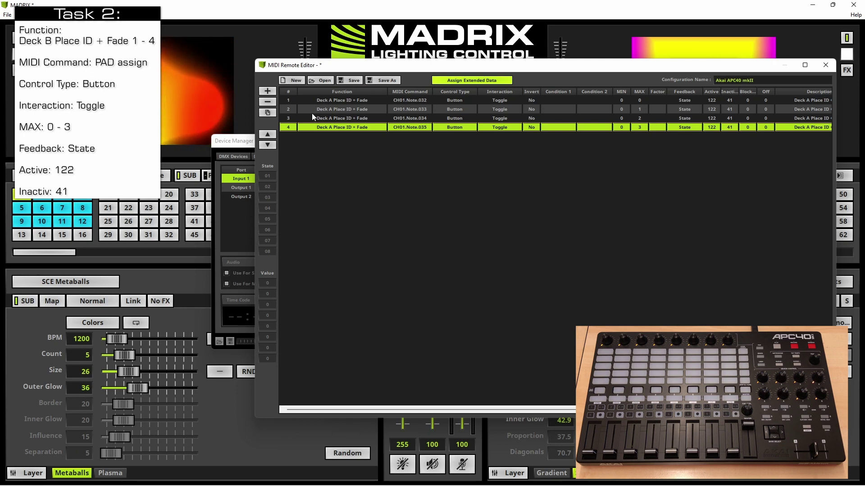
Add a Deck B Place ID + Fade entry and assign it to pad CH01.Note.036 as a toggle button
left_click(267, 92)
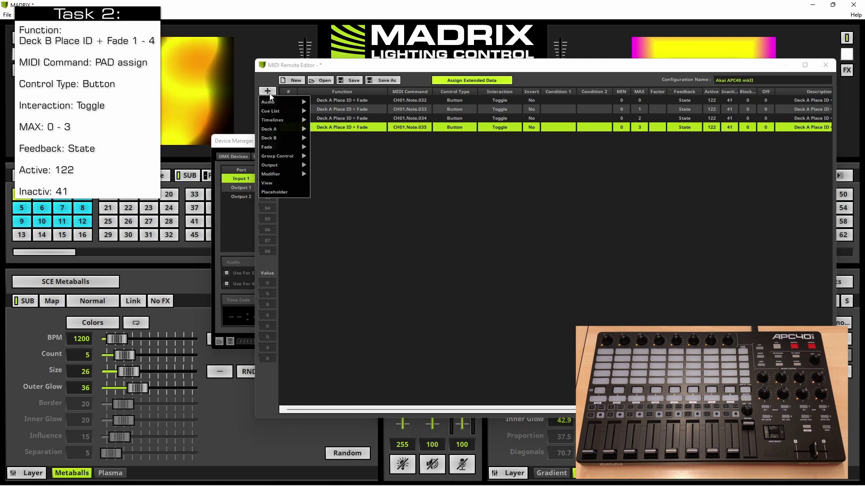
mouse_move(276, 131)
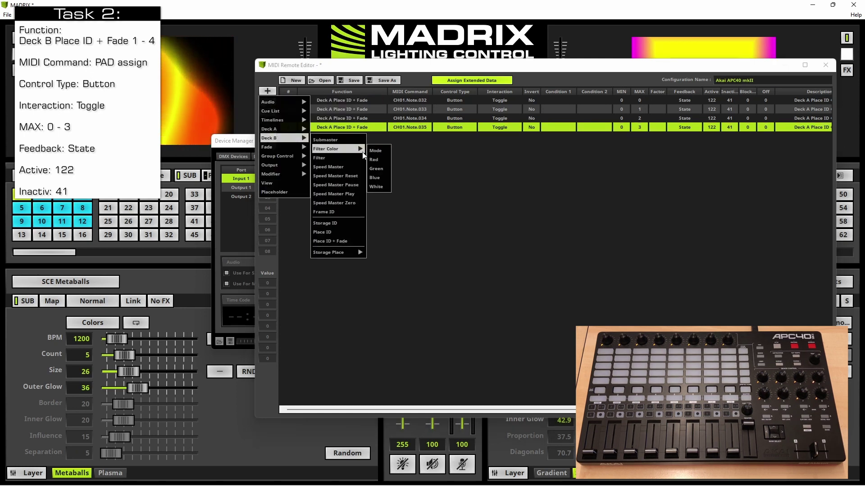
left_click(348, 242)
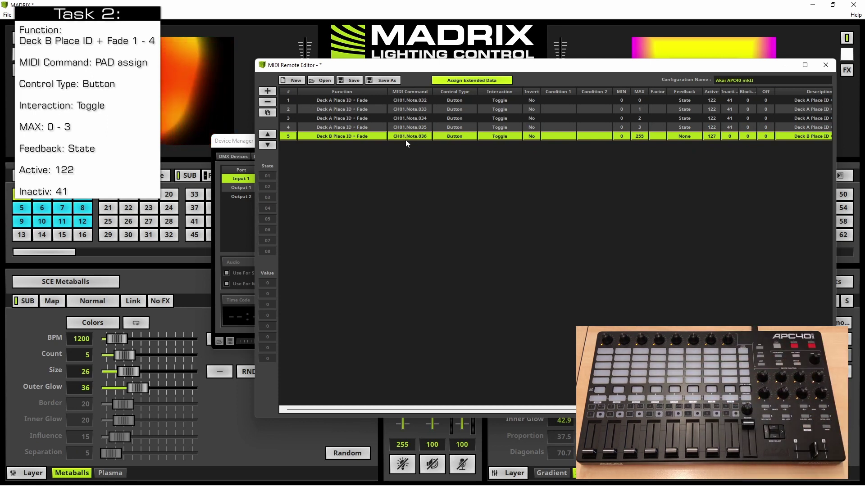
Set the Deck B entry's MAX value to 0 and its feedback to State
double_click(637, 137)
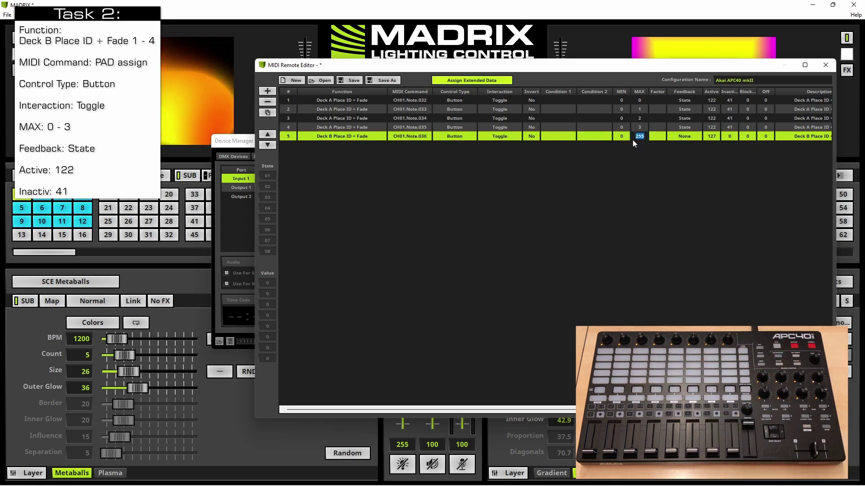
type("0")
key("Return")
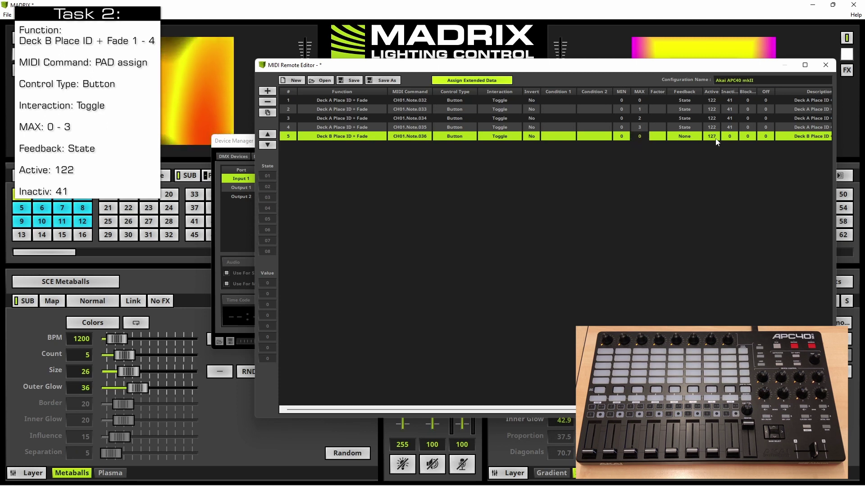
left_click(693, 137)
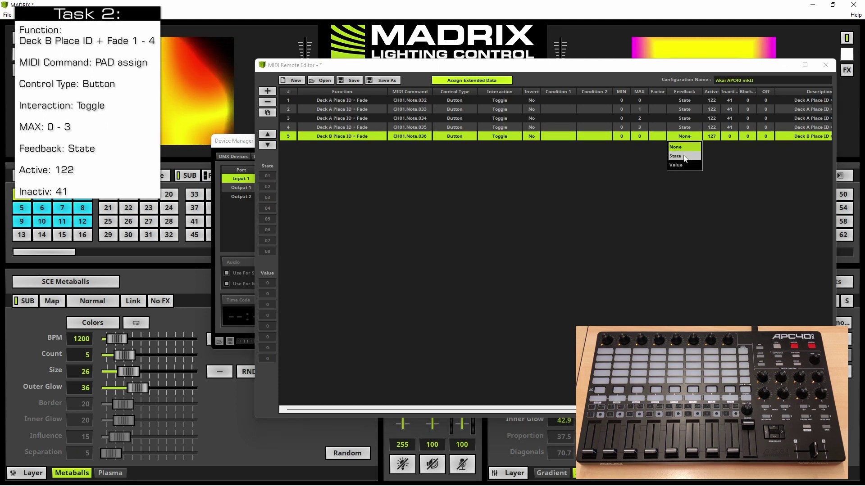
left_click(684, 156)
Set the first Deck B Place ID + Fade entry's Active value to 122 and its Inactive value to 41
double_click(709, 137)
type("1")
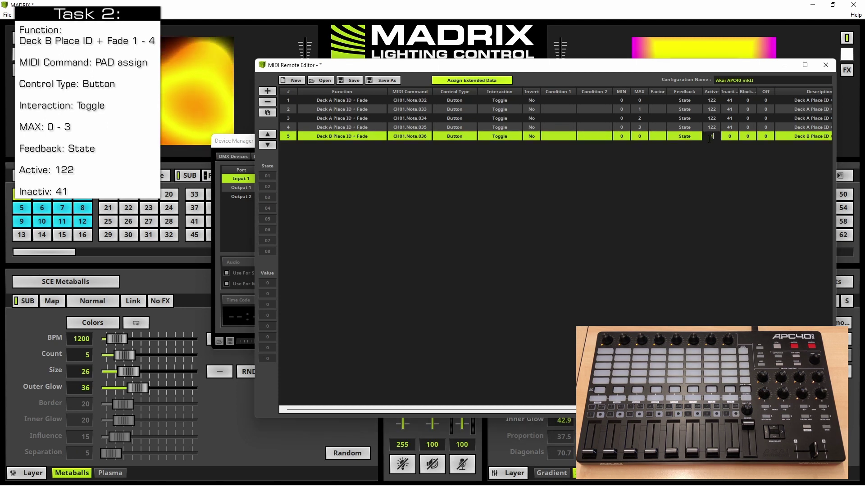
type("22")
double_click(730, 137)
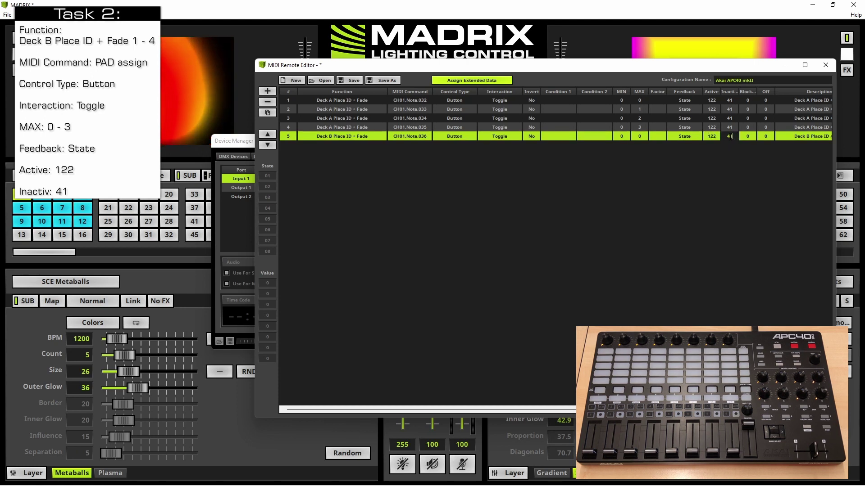
key("Return")
Duplicate the first Deck B entry, assign the copy to pad CH01.Note.037 and set its MAX value to 1
left_click(267, 112)
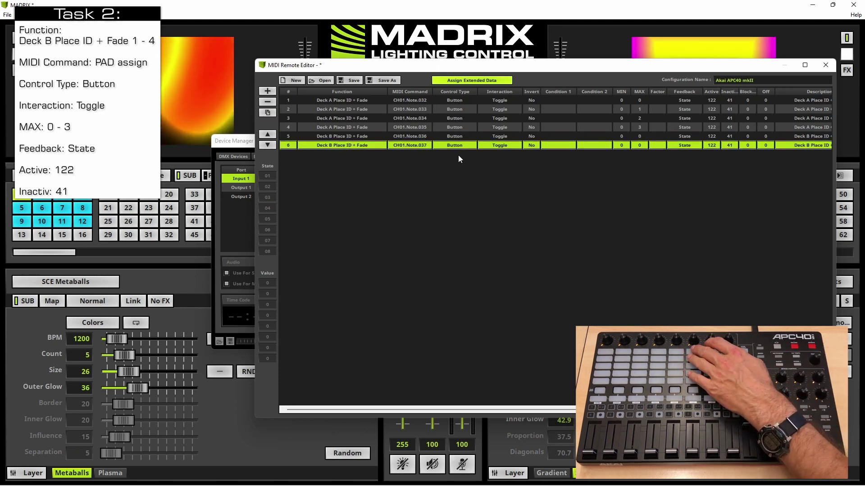
double_click(640, 145)
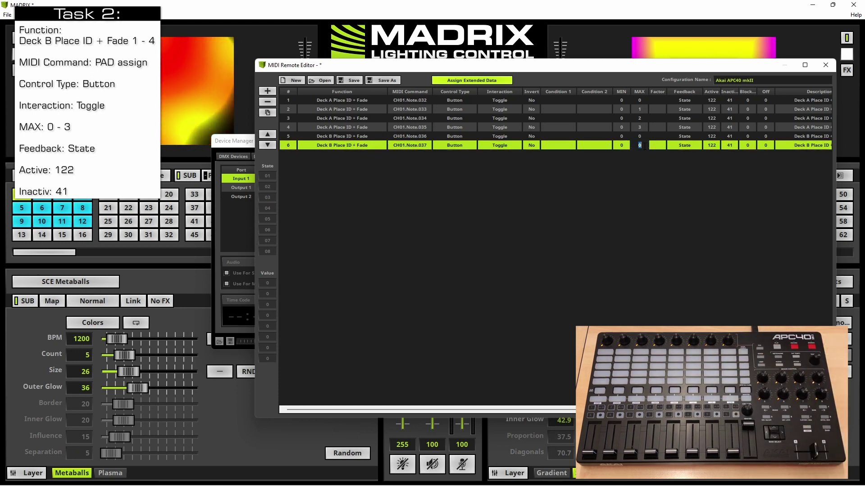
type("1")
key("Return")
Duplicate the second Deck B entry, assign the copy to pad CH01.Note.038 and set its MAX value to 2
left_click(369, 145)
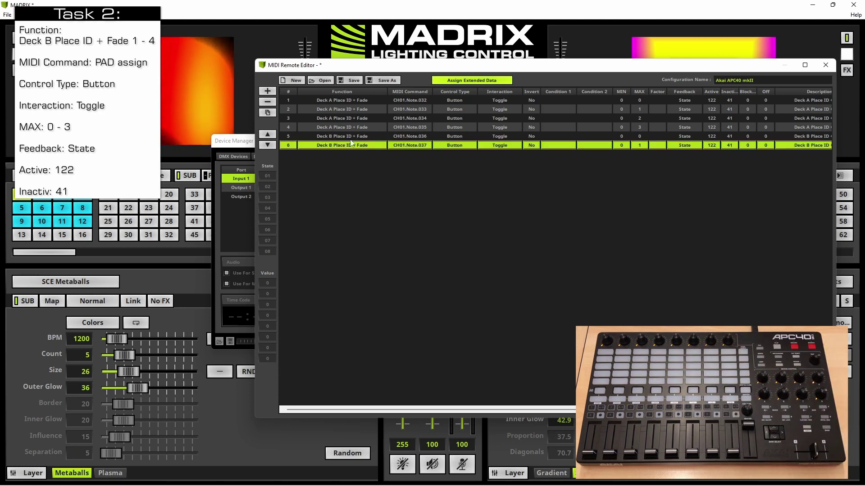
left_click(267, 112)
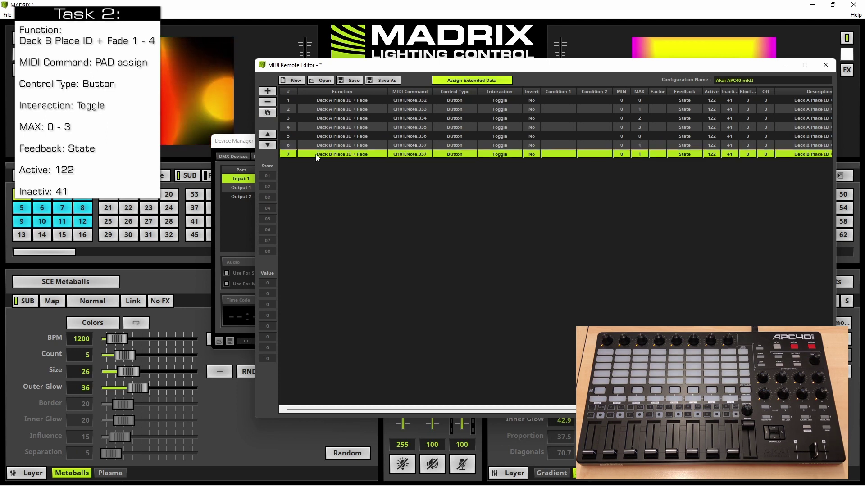
double_click(636, 154)
type("2")
key("Return")
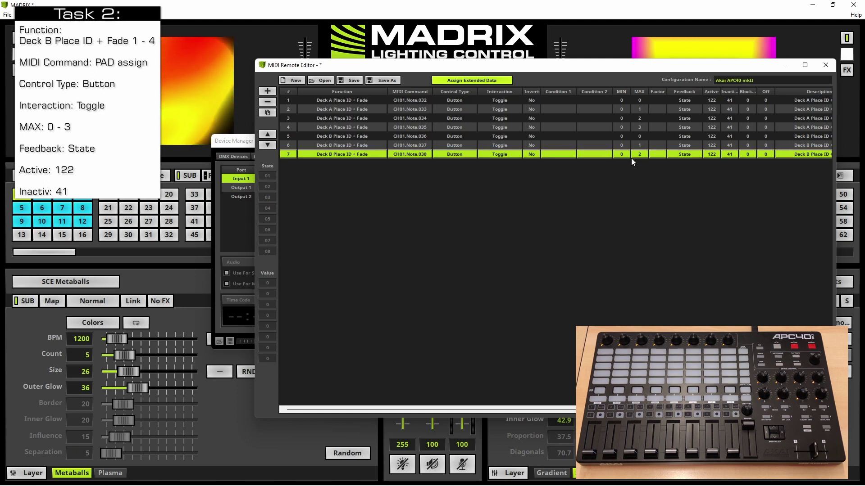
Duplicate the third Deck B entry, assign the copy to pad CH01.Note.039 and set its MAX value to 3
left_click(268, 113)
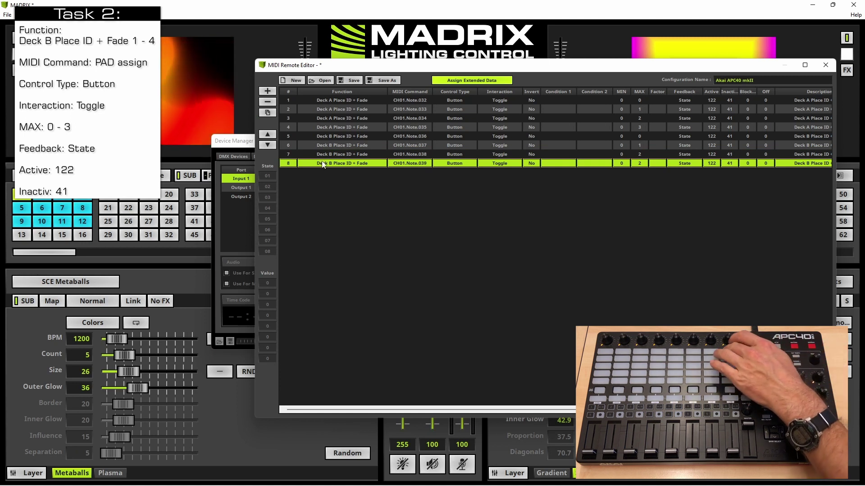
double_click(640, 163)
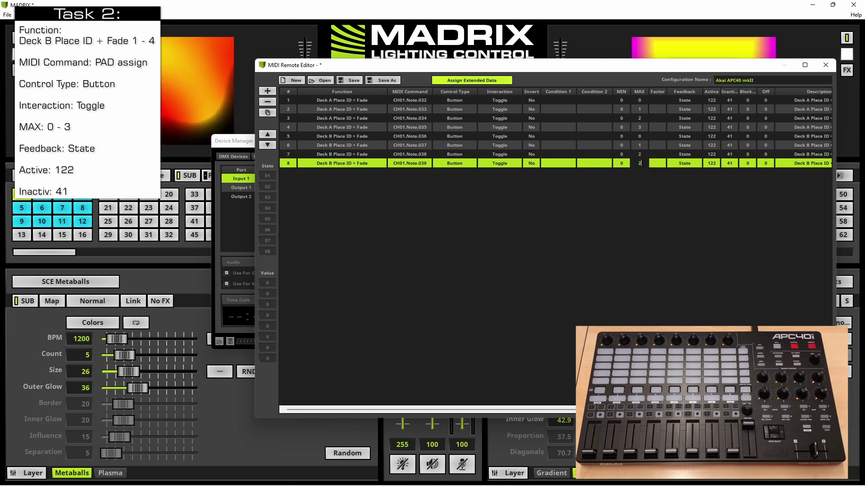
type("3")
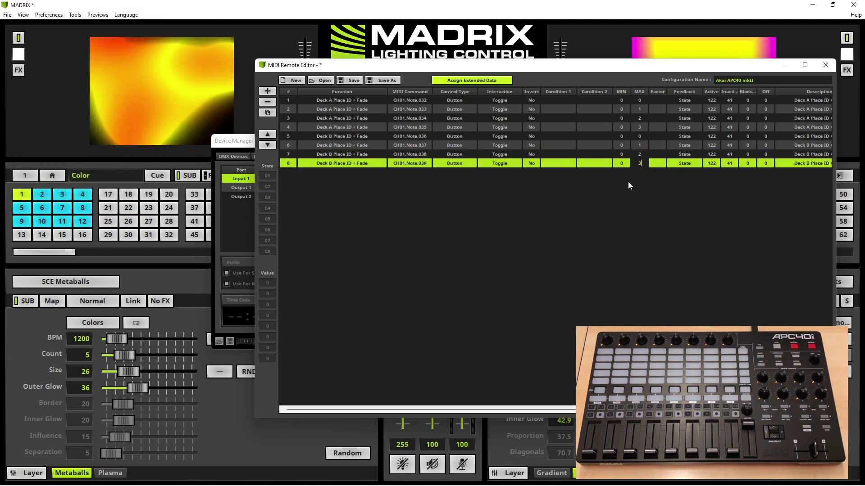
left_click(627, 182)
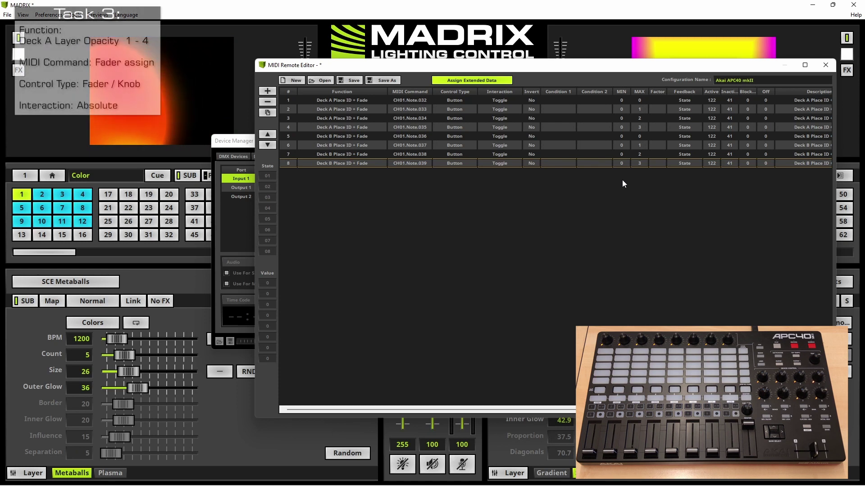
Add a Deck A Storage Place Layer Opacity entry for Layer 1 and assign it to fader CH01.CC.007
left_click(270, 92)
mouse_move(278, 131)
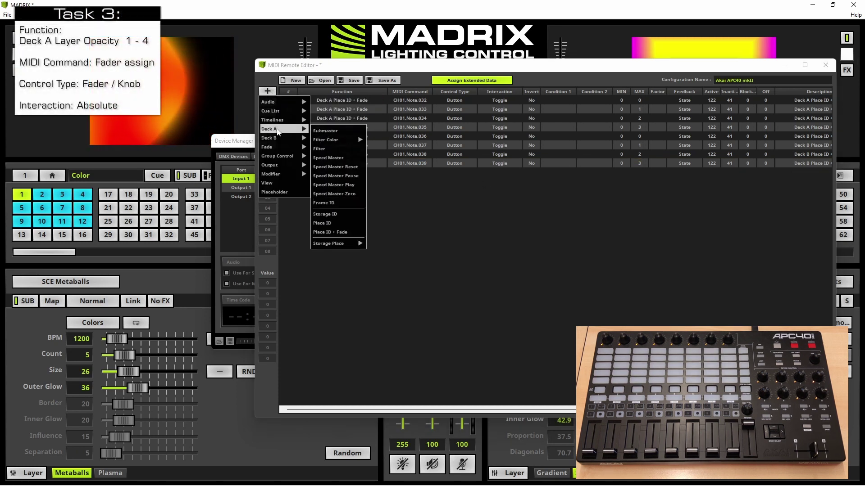
mouse_move(358, 245)
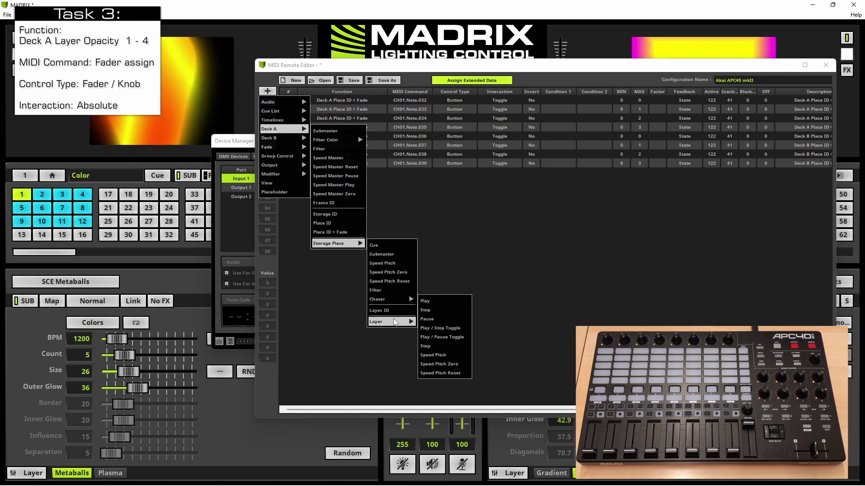
mouse_move(396, 323)
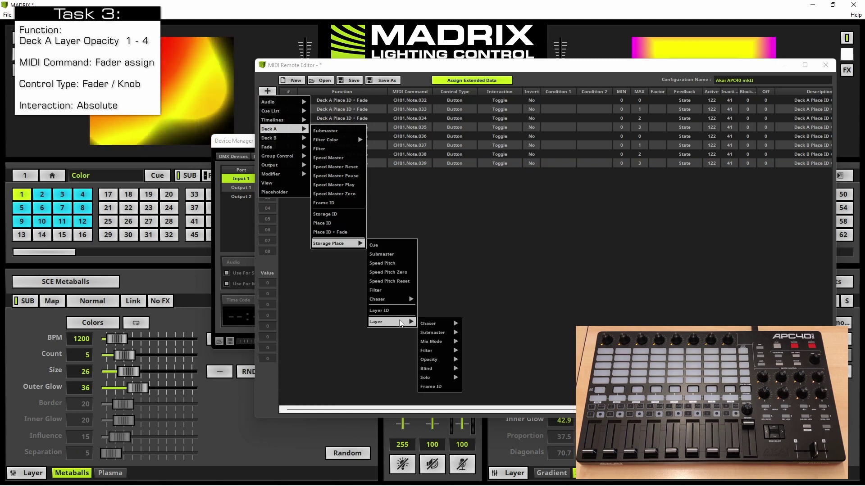
mouse_move(427, 323)
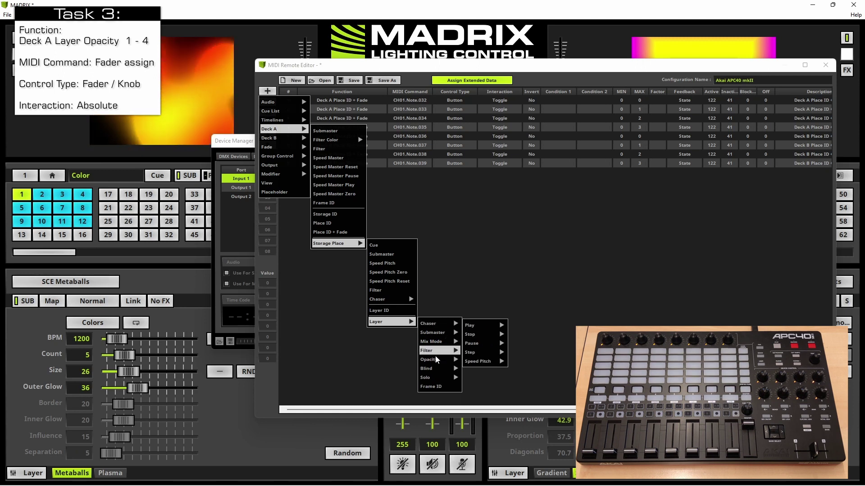
mouse_move(437, 360)
left_click(494, 372)
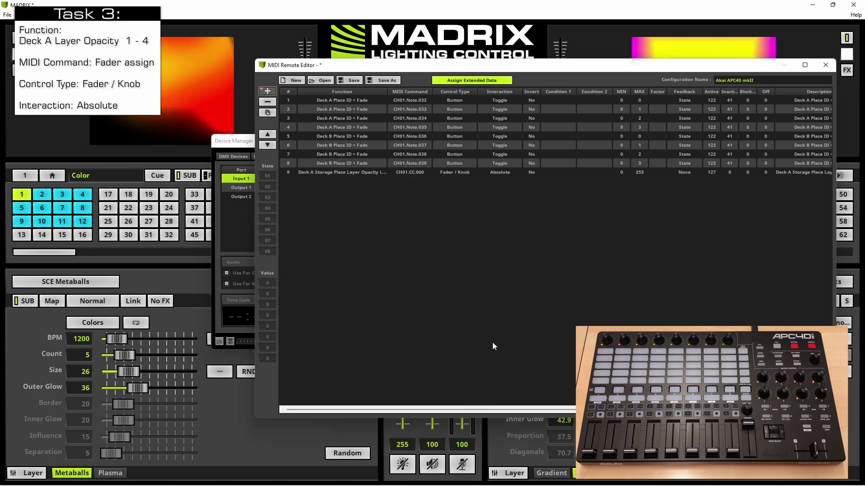
left_click(441, 172)
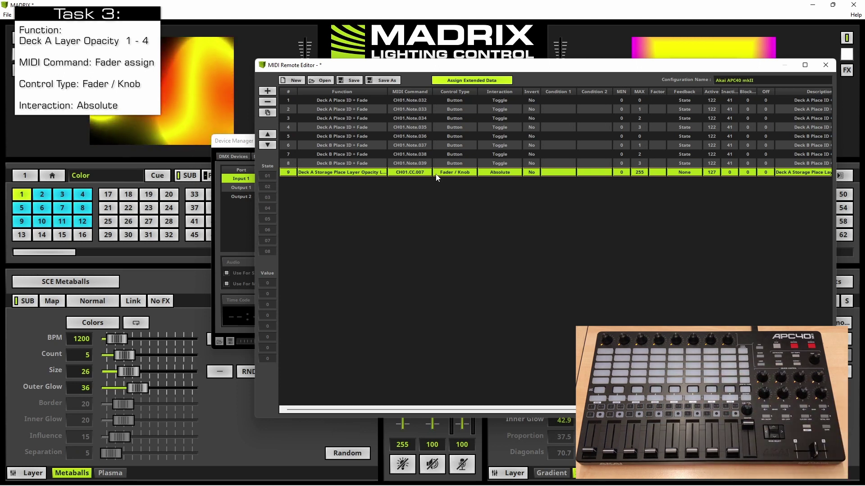
Duplicate the Deck A Layer 1 opacity entry and change the copy's function to Layer 2 opacity
left_click(271, 113)
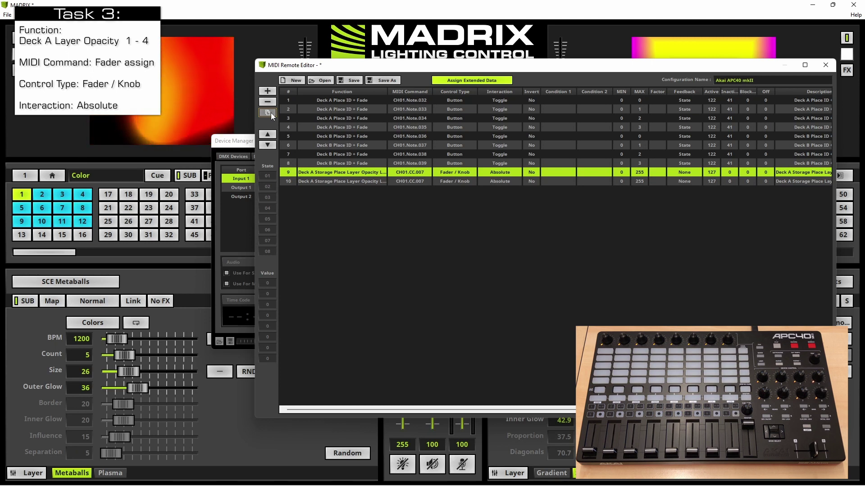
left_click(342, 182)
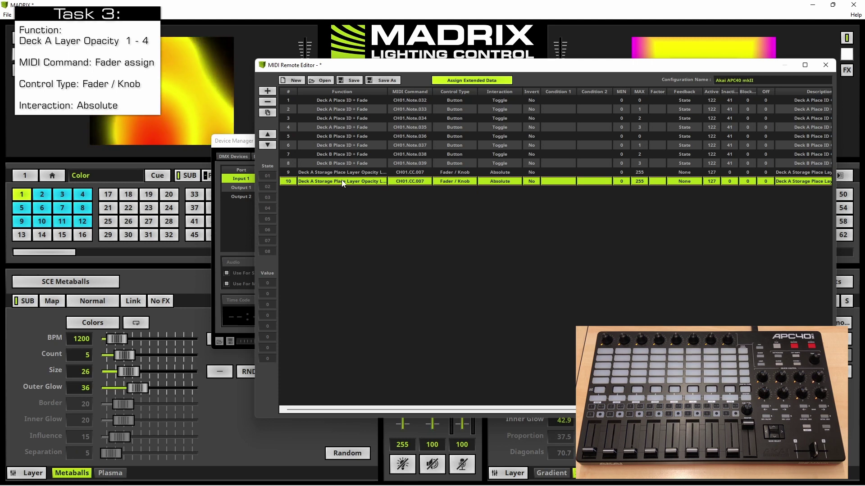
left_click(343, 182)
mouse_move(347, 219)
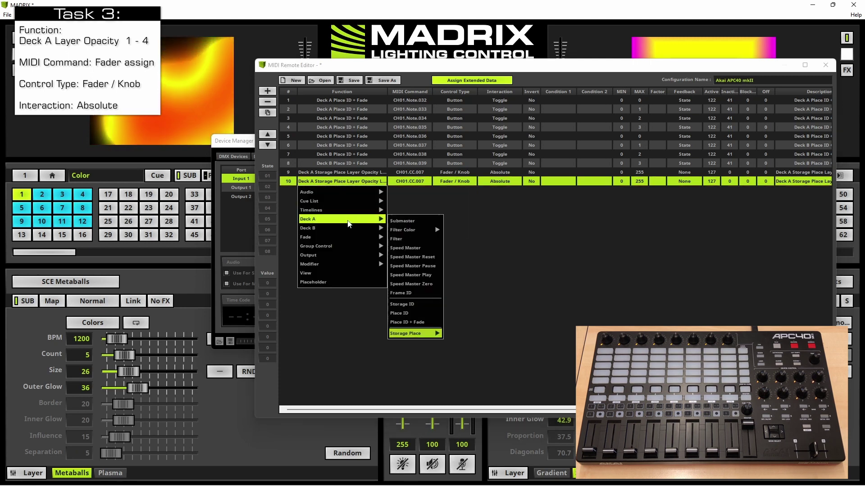
mouse_move(416, 337)
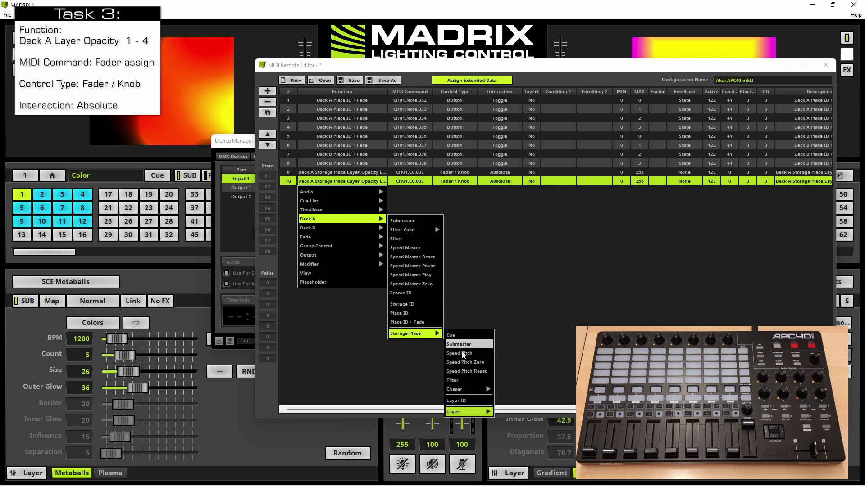
mouse_move(486, 412)
mouse_move(513, 449)
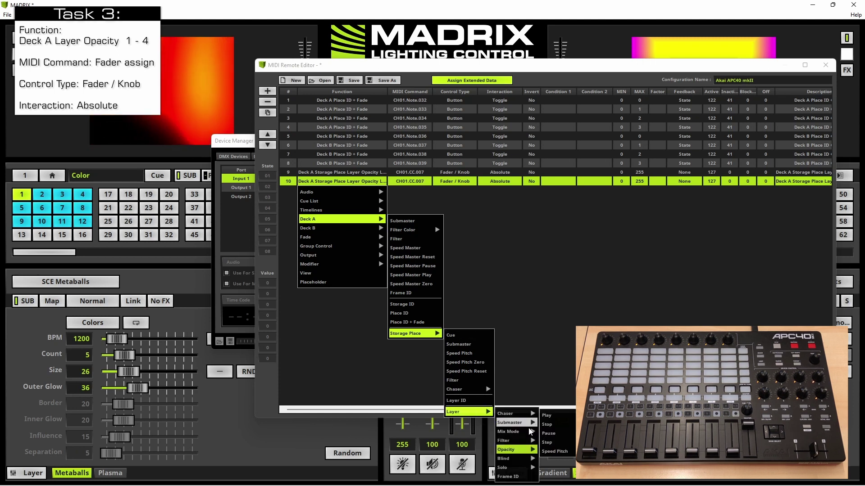
left_click(563, 444)
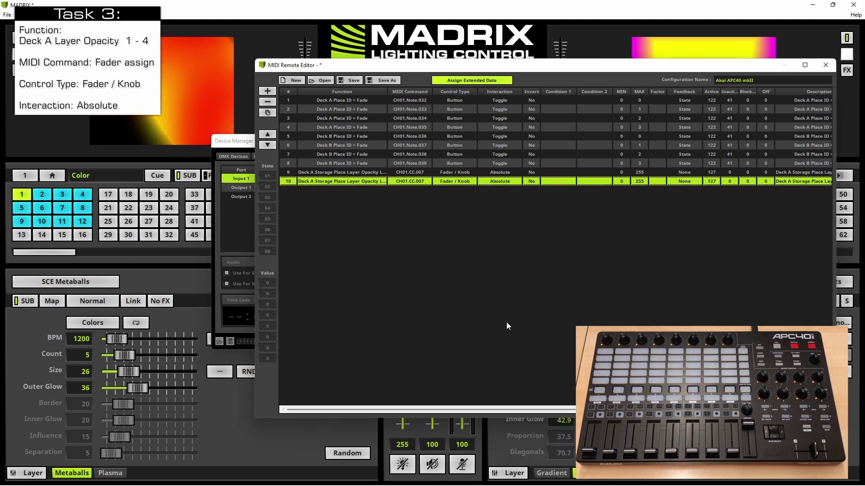
Duplicate the Deck A Layer 2 opacity entry and change the copy's function to Layer 3 opacity
left_click(268, 113)
left_click(327, 190)
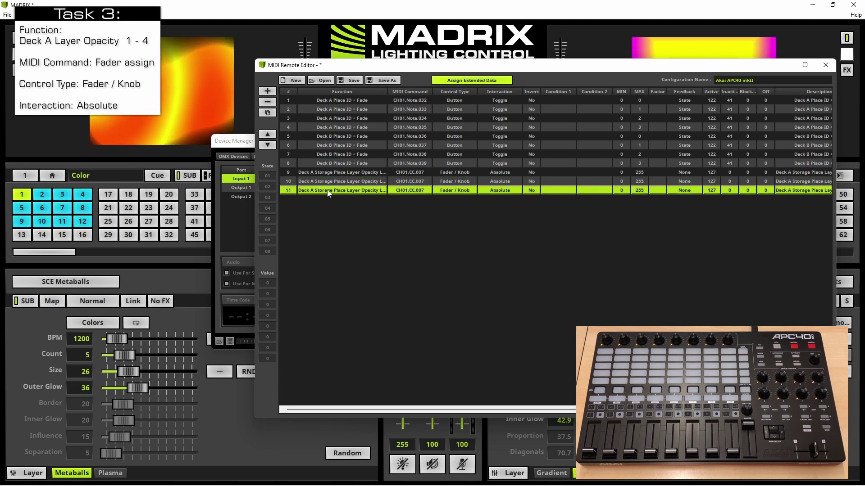
left_click(327, 191)
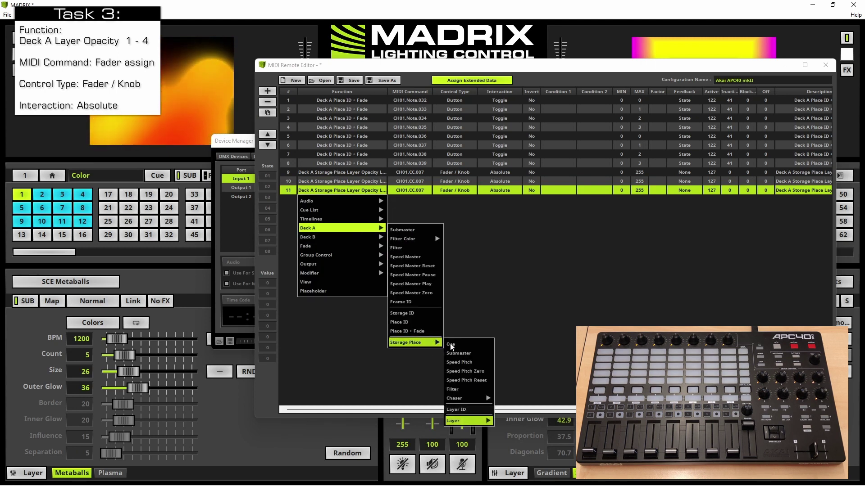
mouse_move(474, 423)
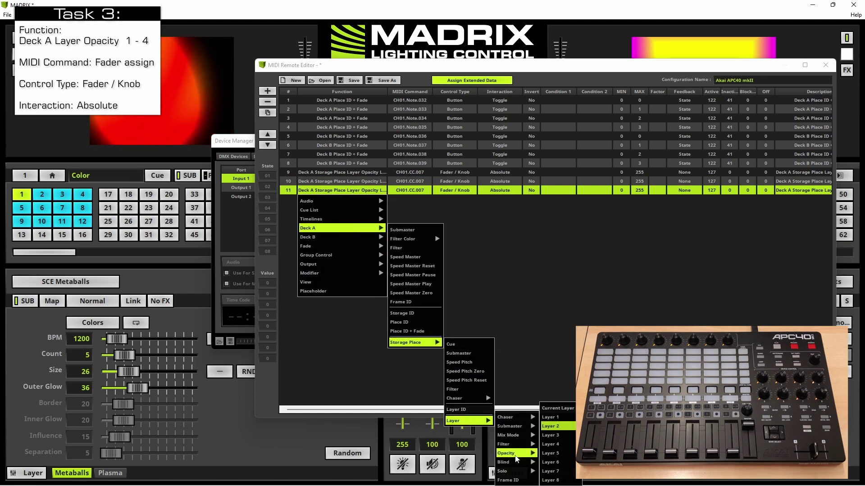
mouse_move(514, 453)
left_click(551, 437)
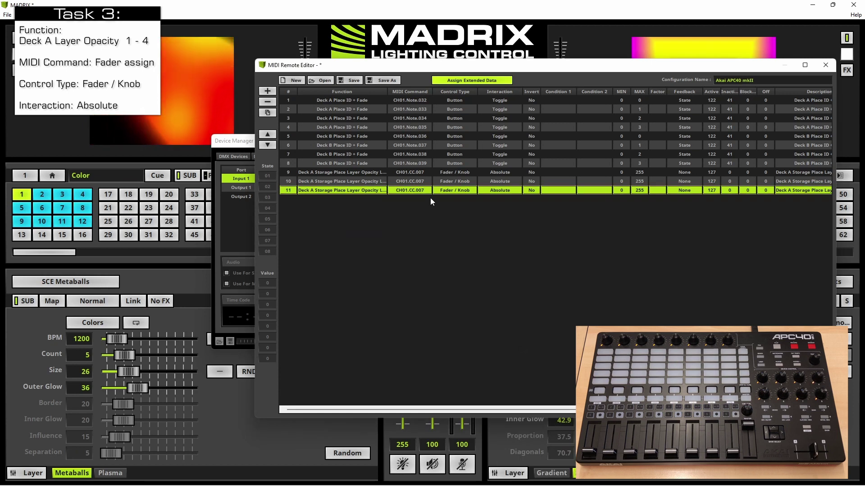
Assign the Deck A Layer 2 opacity entry to fader CH02.CC.007 and the Layer 3 entry to fader CH03.CC.007
left_click(409, 181)
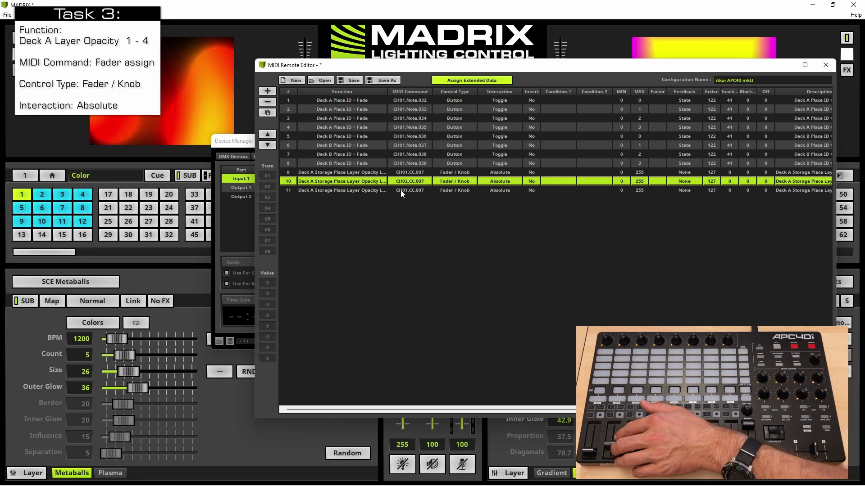
left_click(400, 190)
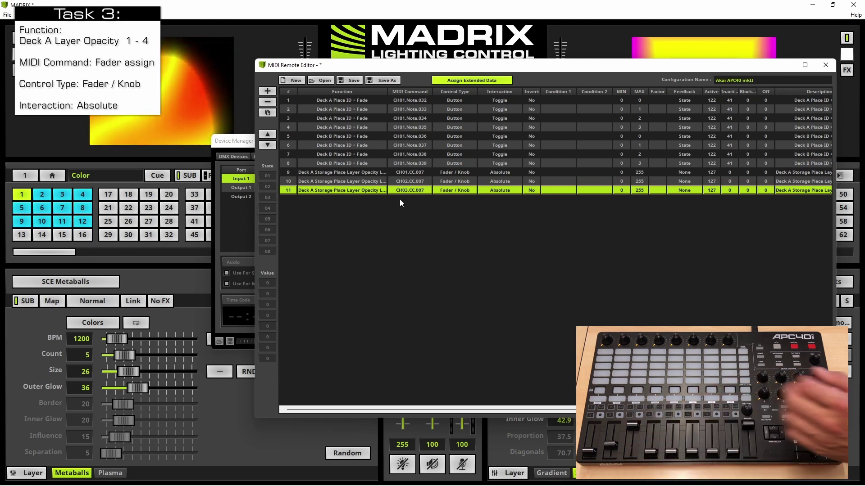
Duplicate the Deck A Layer 3 opacity entry, change the copy's function to Layer 4 opacity and assign it to fader CH04.CC.007
left_click(267, 113)
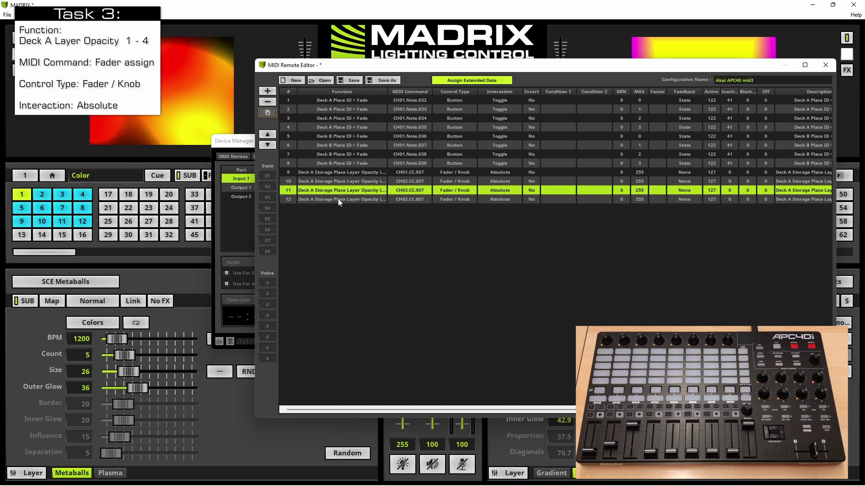
left_click(338, 198)
left_click(339, 202)
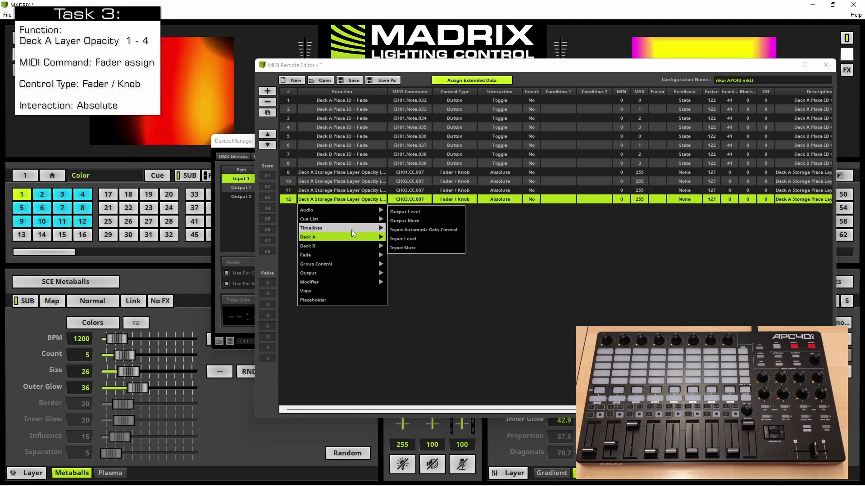
mouse_move(356, 236)
mouse_move(438, 351)
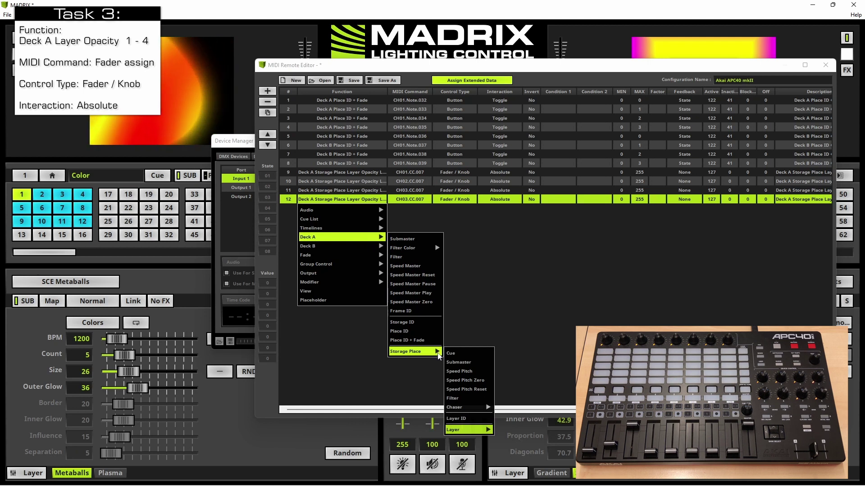
mouse_move(481, 429)
mouse_move(518, 453)
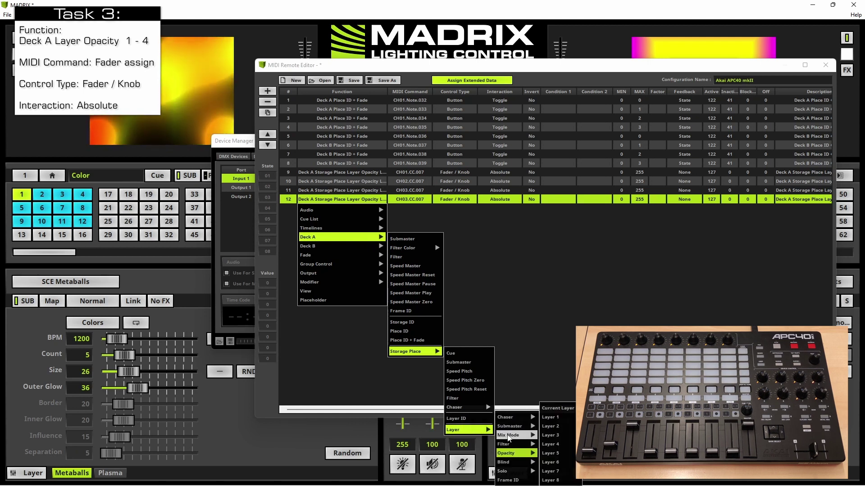
left_click(554, 442)
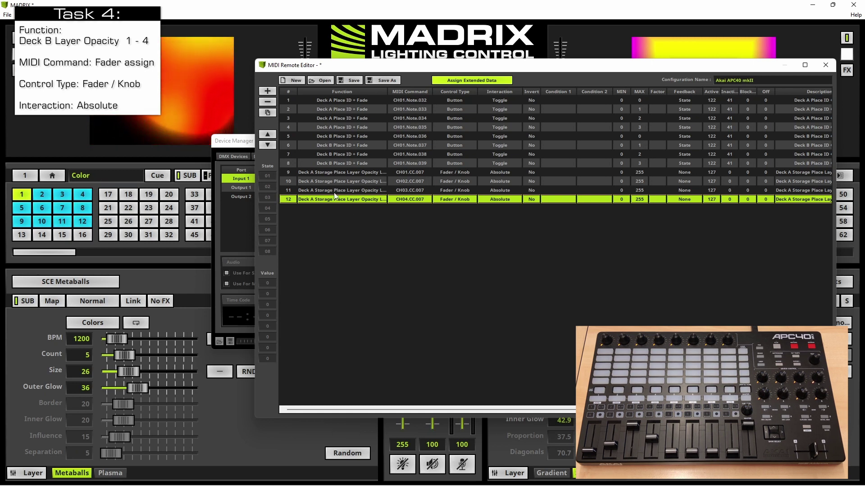
Add a Deck B storage place Layer 1 opacity entry and assign it to fader CH05.CC.007
left_click(271, 91)
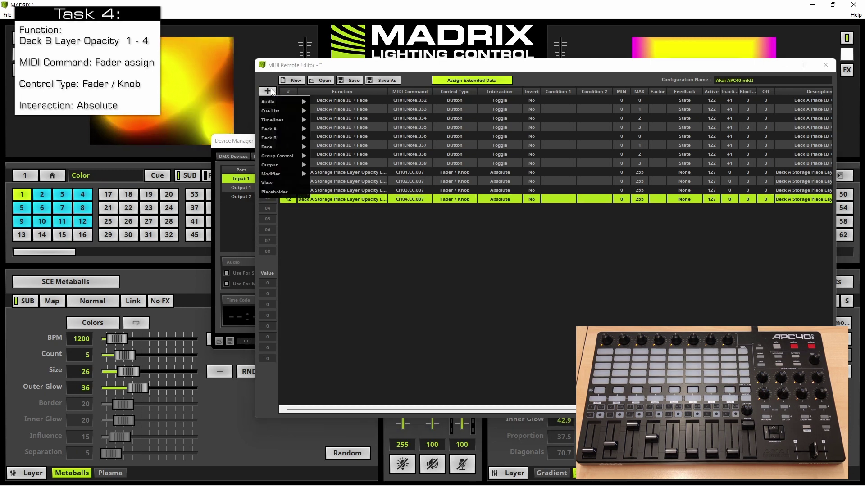
mouse_move(279, 137)
mouse_move(346, 255)
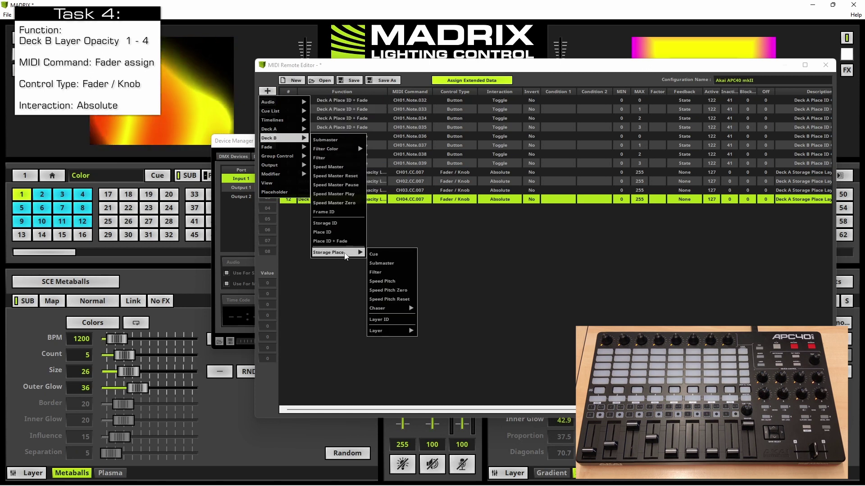
mouse_move(407, 332)
mouse_move(436, 371)
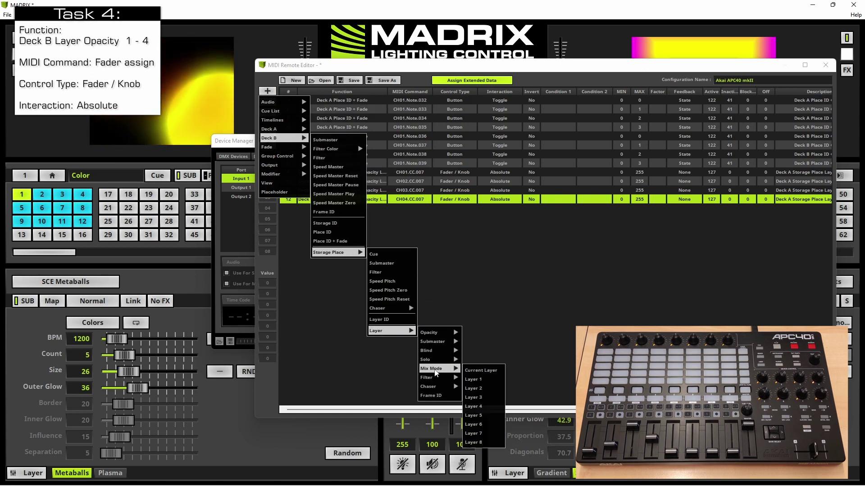
mouse_move(445, 337)
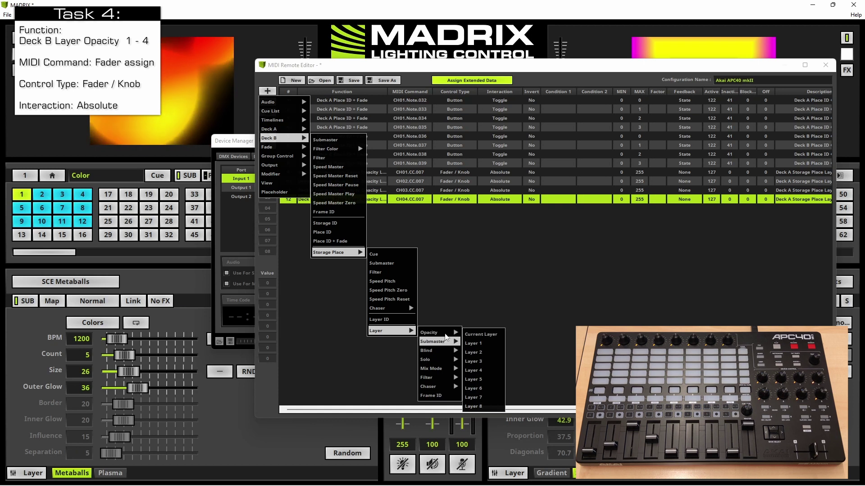
left_click(480, 344)
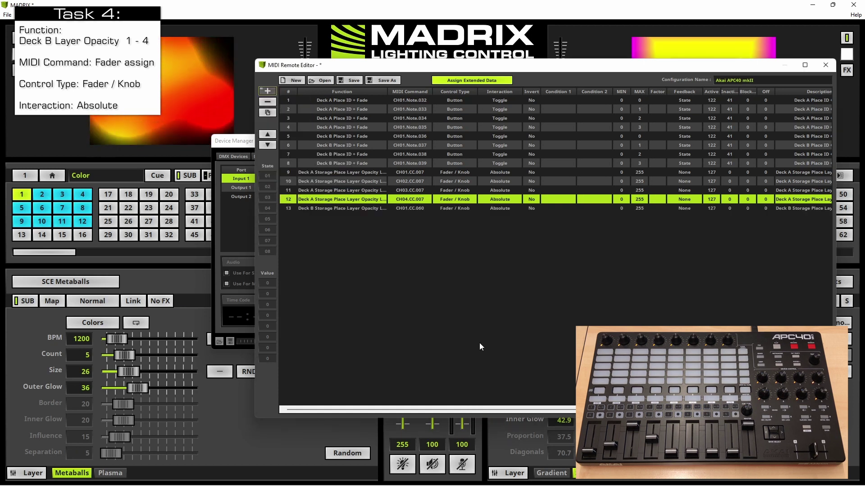
left_click(398, 208)
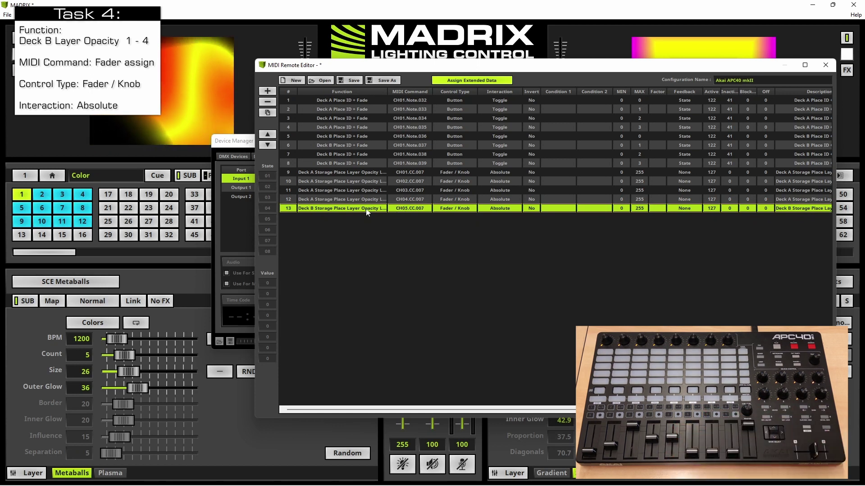
Add a Deck B storage place Layer 2 opacity entry and assign it to fader CH06.CC.007
left_click(269, 92)
mouse_move(284, 137)
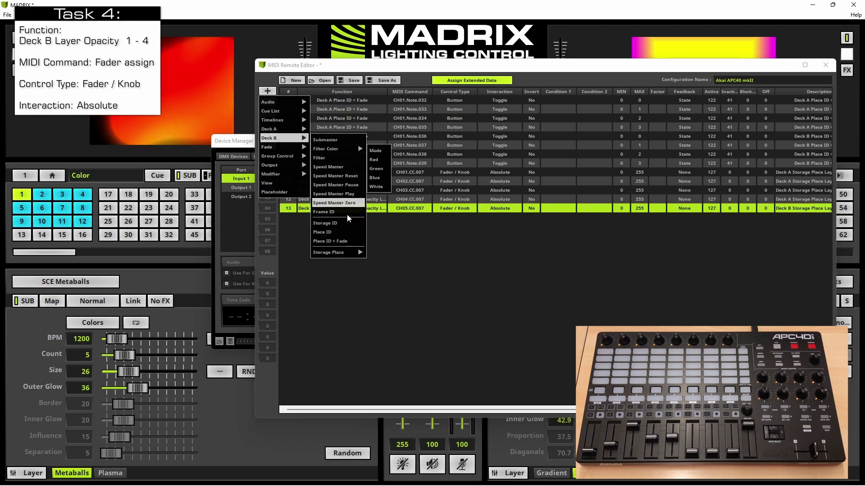
mouse_move(354, 255)
mouse_move(392, 330)
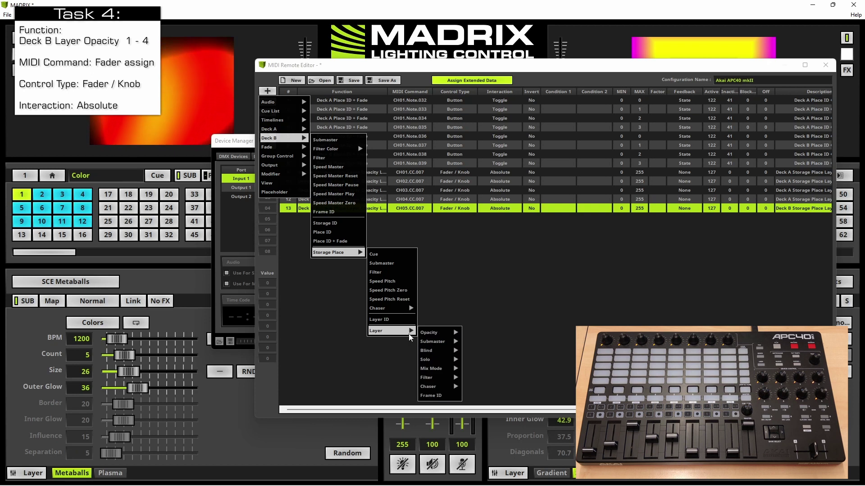
mouse_move(444, 335)
left_click(474, 352)
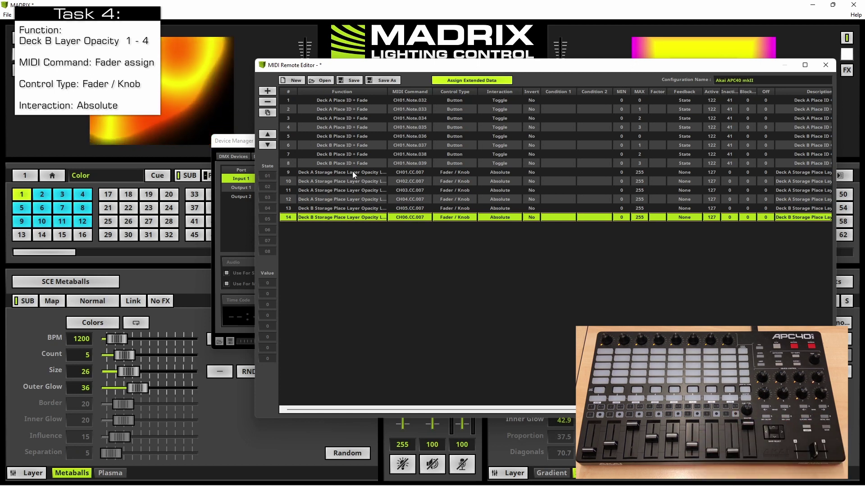
Duplicate the Deck B Layer 2 opacity entry and change the copy's function to Layer 3 opacity
left_click(267, 112)
left_click(331, 227)
left_click(331, 226)
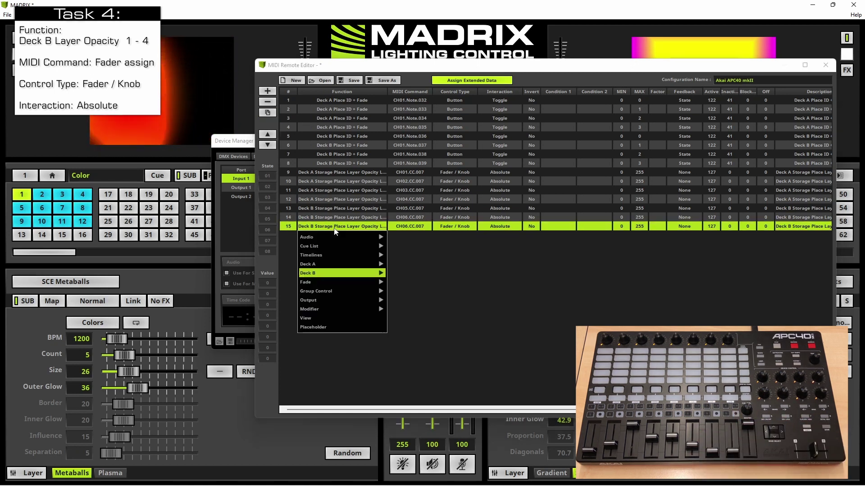
mouse_move(331, 270)
mouse_move(414, 387)
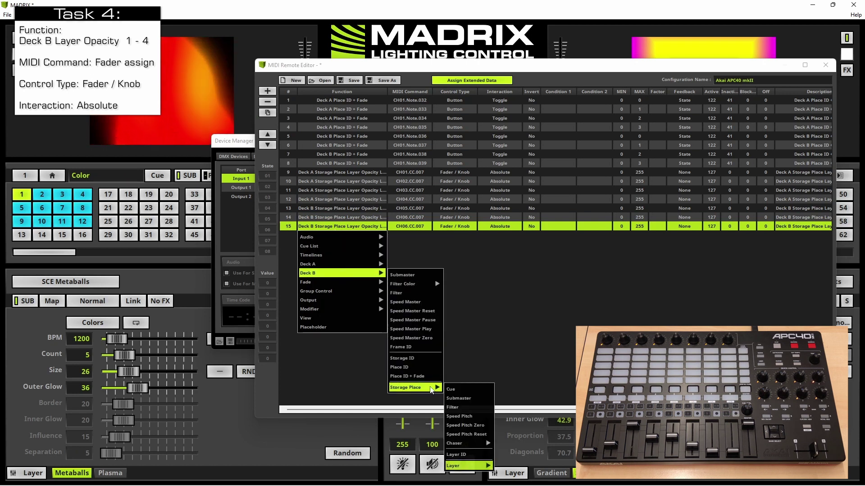
mouse_move(469, 466)
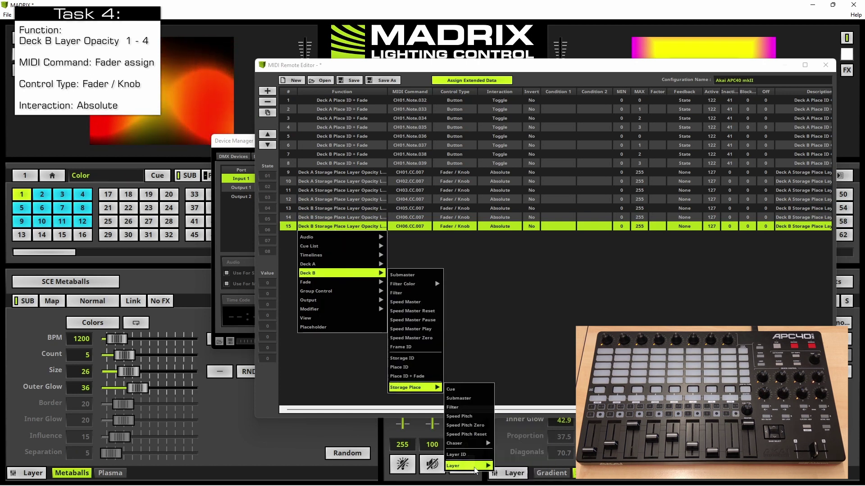
left_click(558, 436)
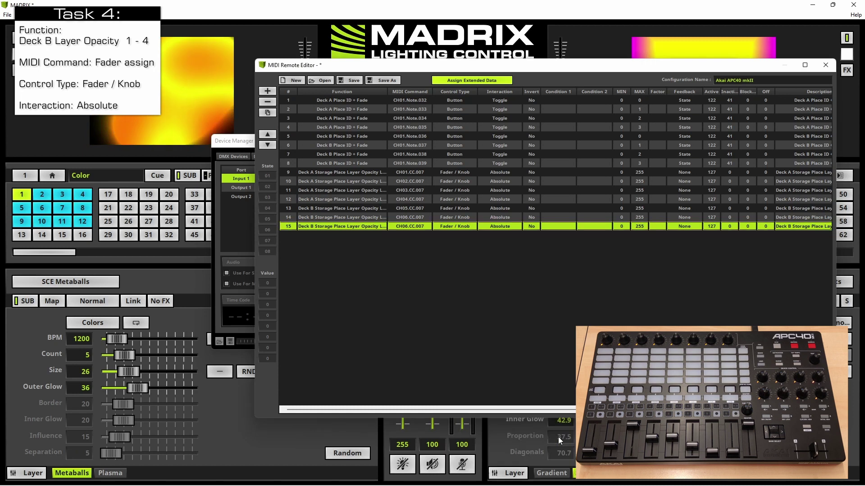
Duplicate the Deck B Layer 3 opacity entry as Layer 4 opacity, assigning the copy to fader CH08.CC.007 and the Layer 3 entry to CH07.CC.007
left_click(395, 255)
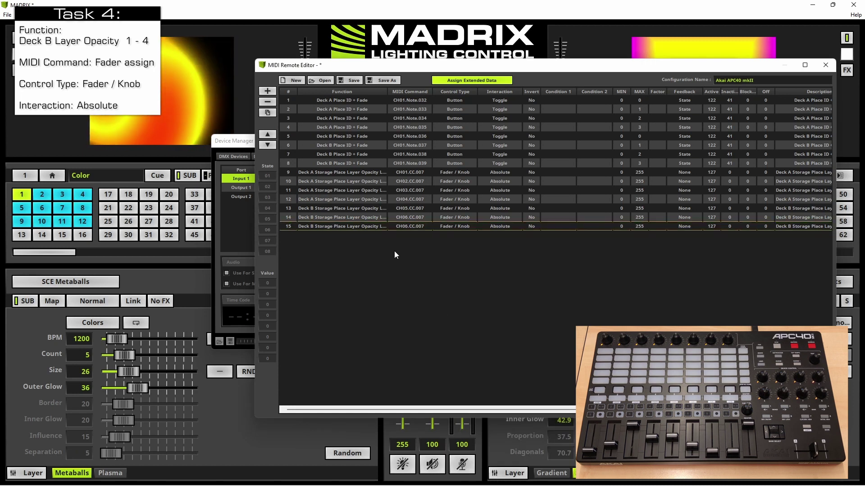
left_click(344, 227)
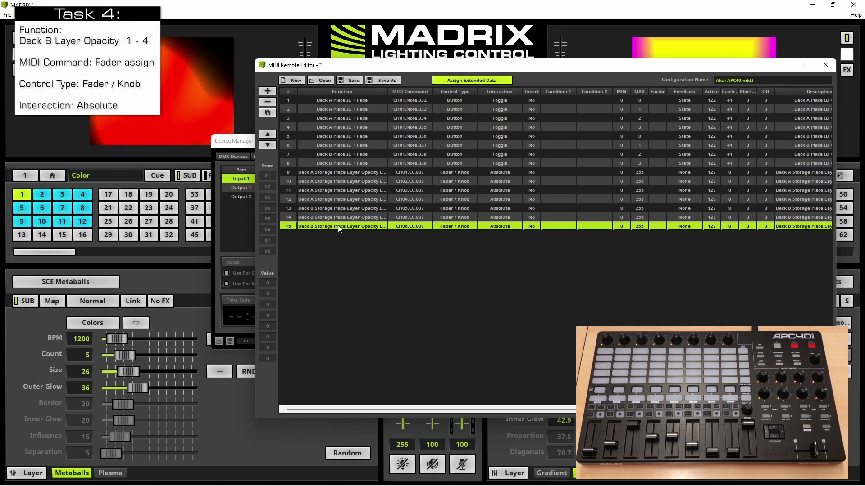
left_click(268, 113)
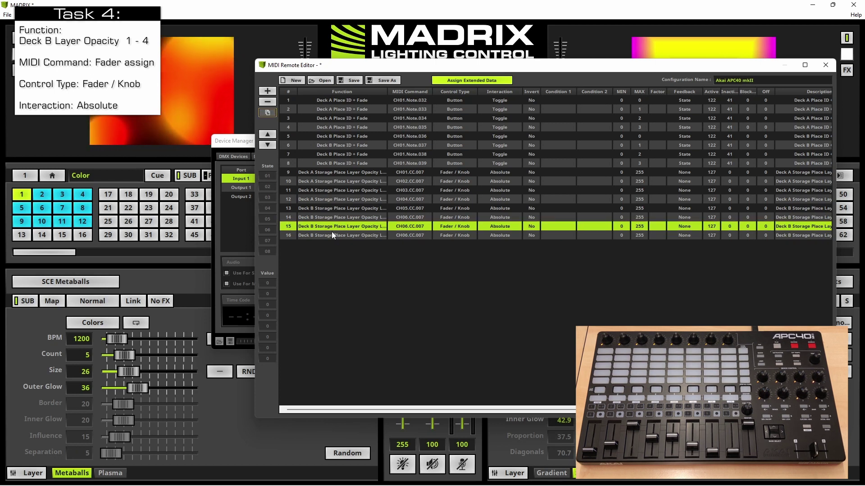
left_click(334, 235)
left_click(334, 236)
mouse_move(341, 283)
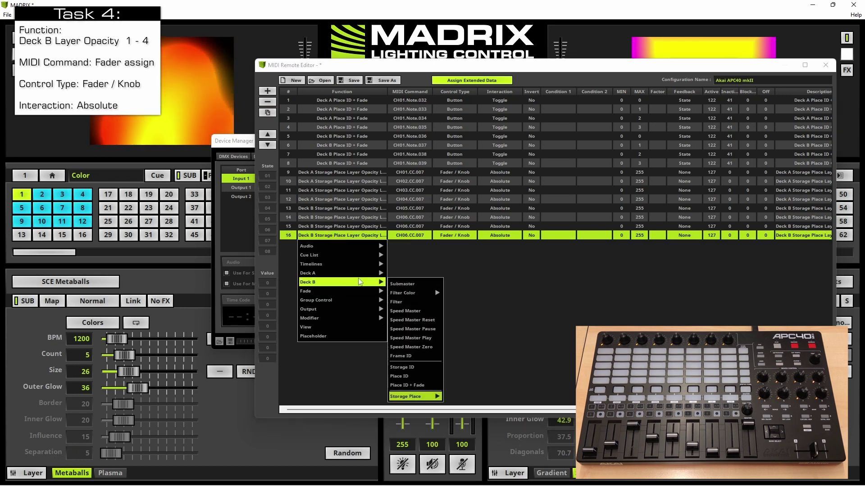
mouse_move(435, 398)
mouse_move(473, 475)
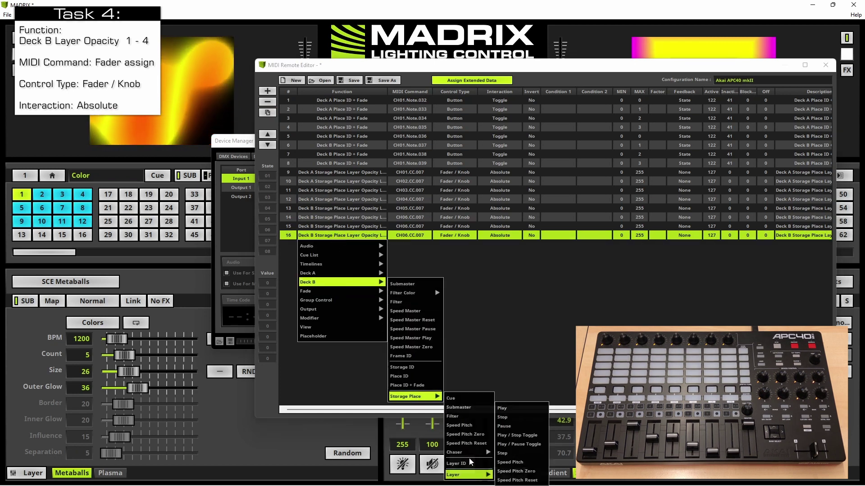
mouse_move(528, 421)
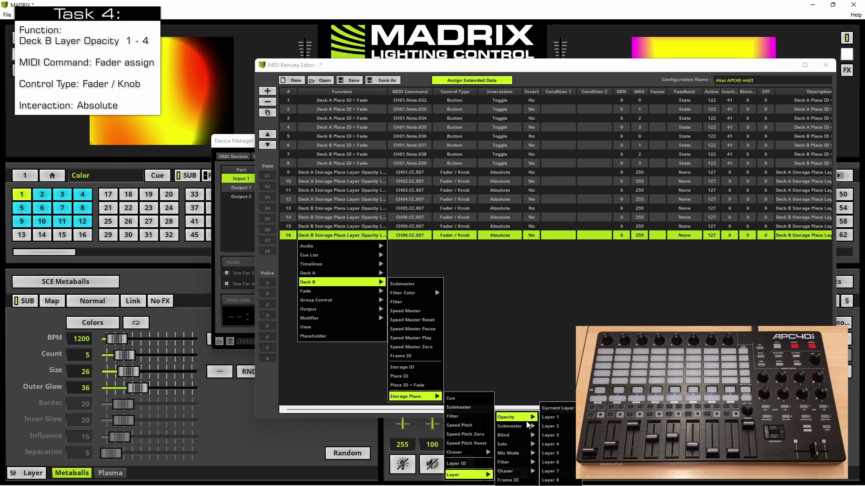
left_click(556, 436)
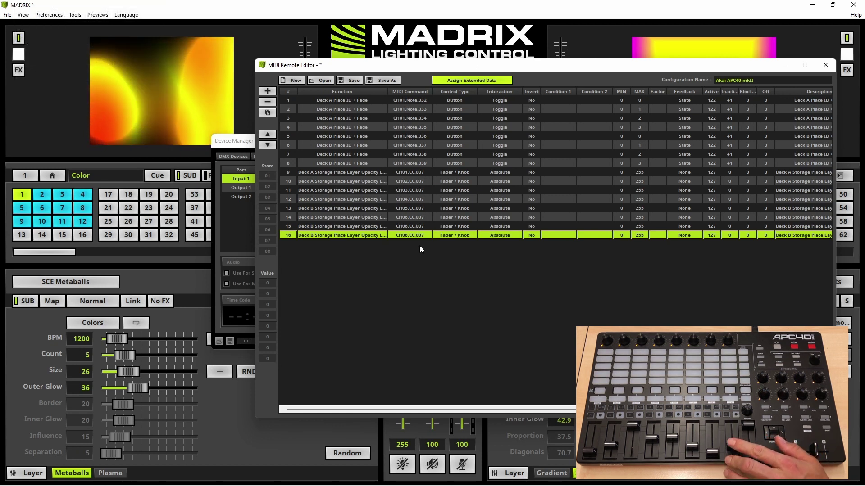
left_click(402, 228)
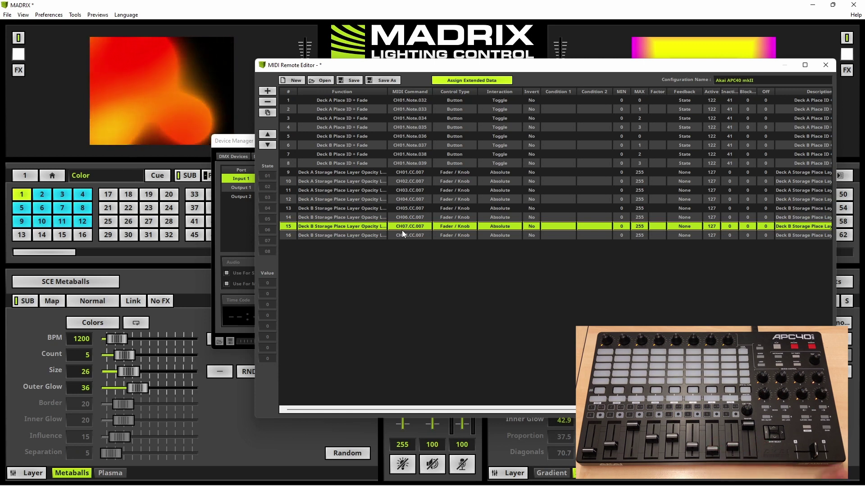
Switch the MIDI Remote Editor's input mode to Test Input and name the configuration Custom AKAI APC 40
left_click(472, 81)
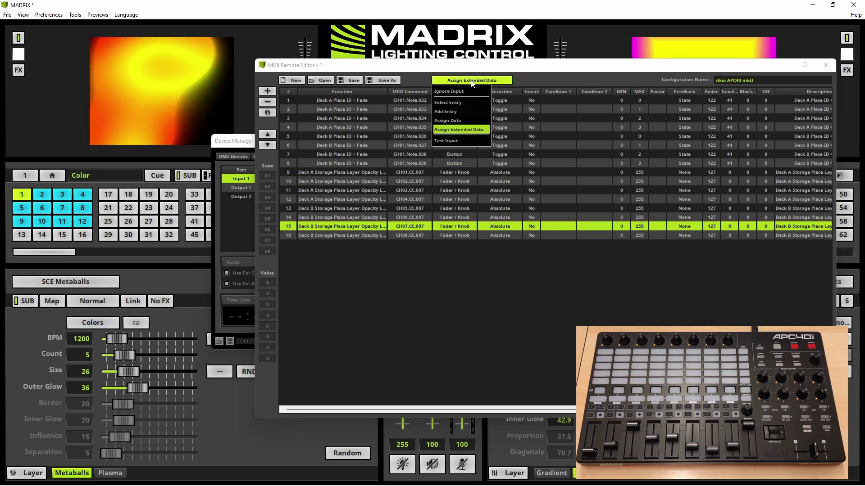
left_click(448, 141)
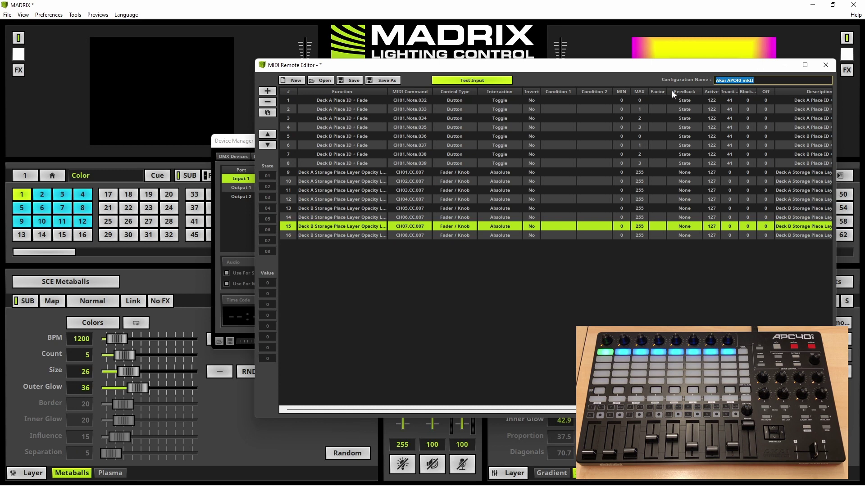
type("Custom AKAI APC 40")
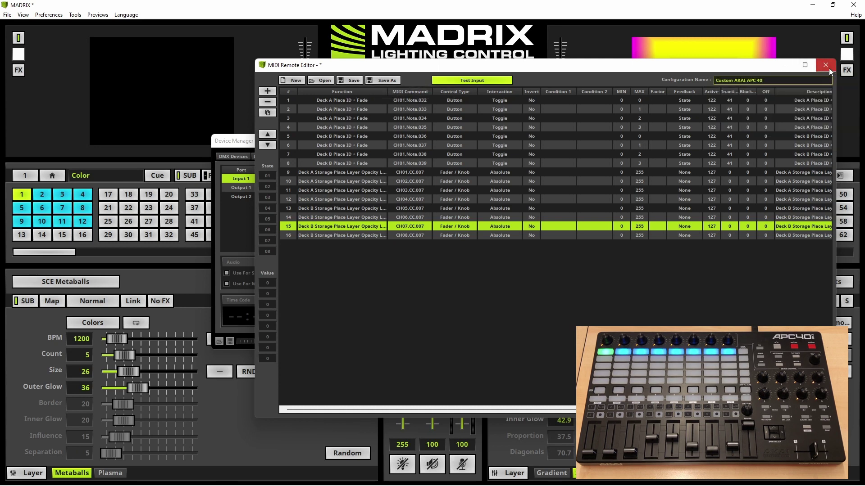
Close the MIDI Remote Editor without saving the configuration to a file and confirm the Device Manager
left_click(826, 65)
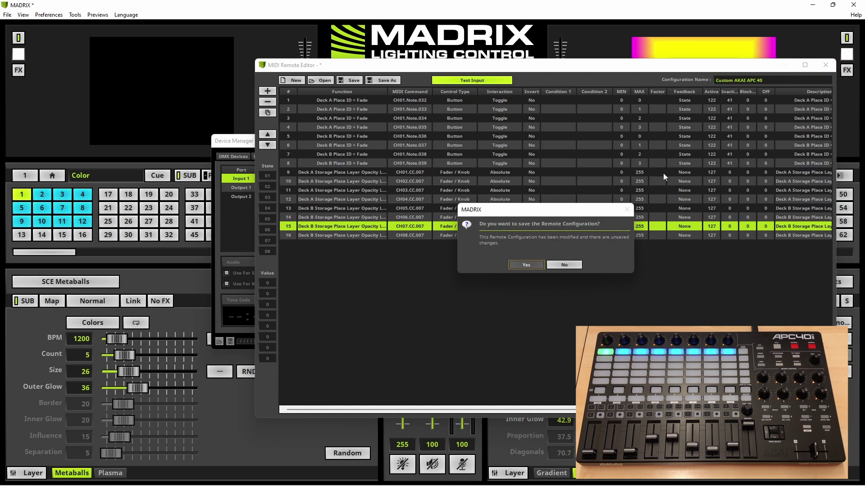
left_click(564, 266)
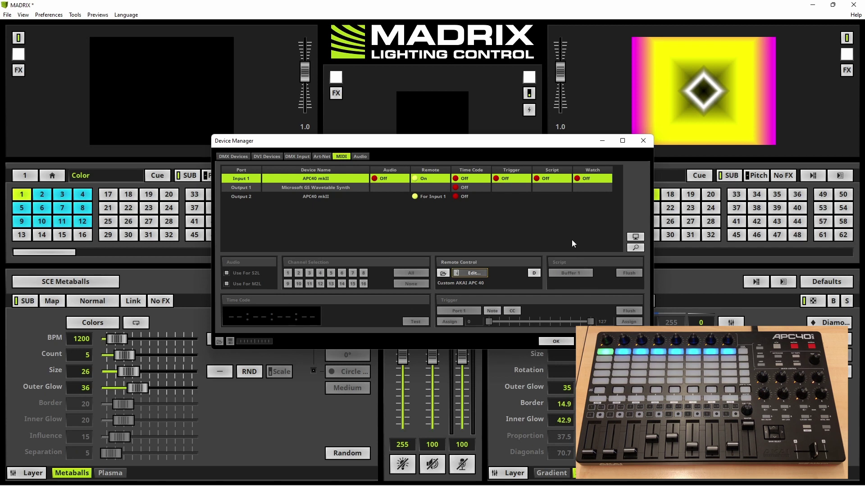
left_click(553, 342)
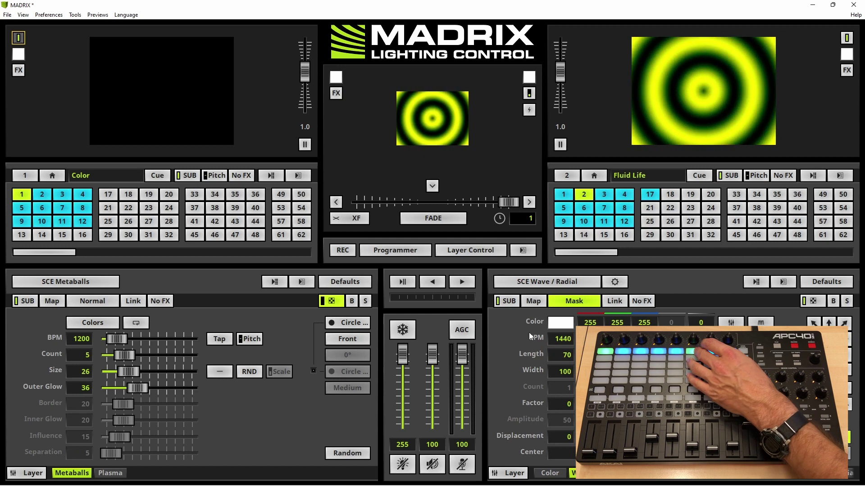
Show the layer opacity faders for Deck A
left_click(30, 474)
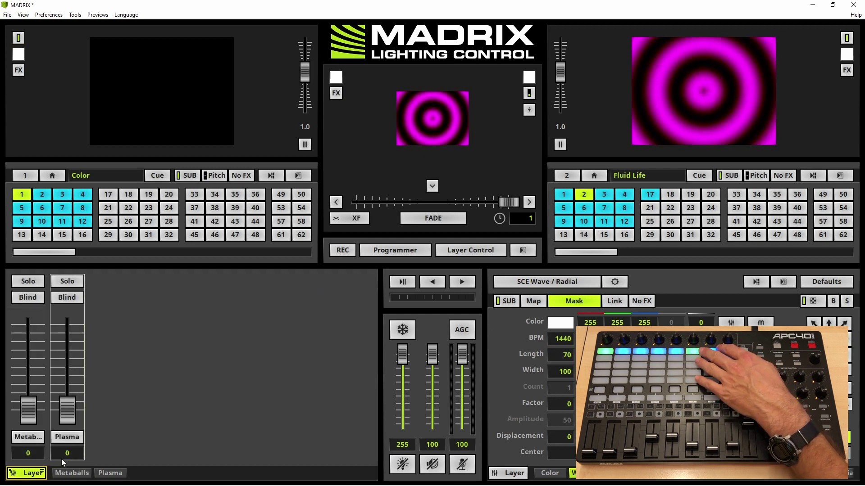